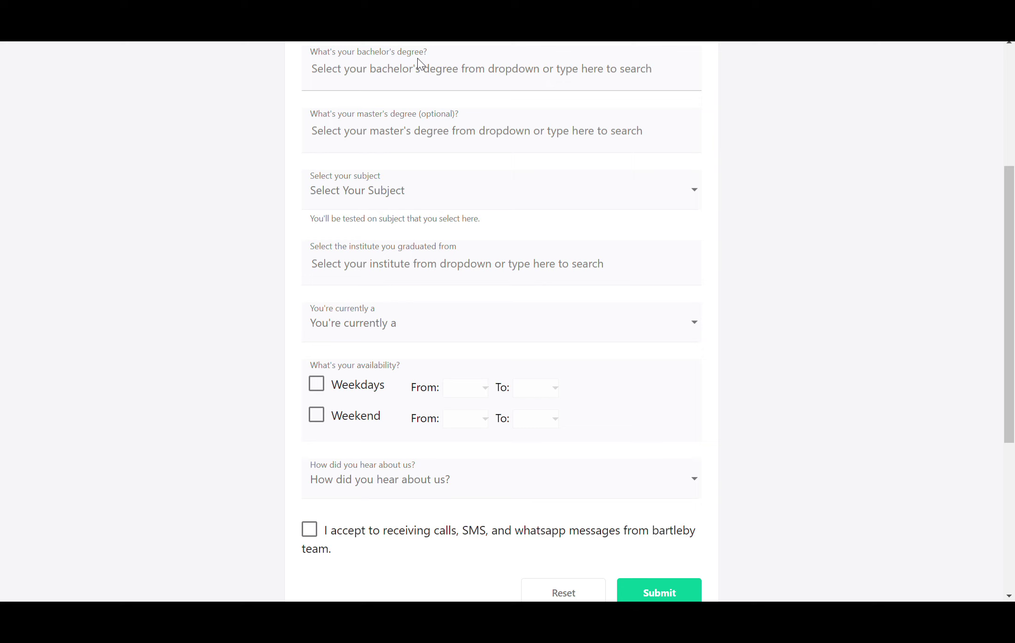
Step: Select BA in Geography as the bachelor's degree
{"action": "left_click", "coordinate": [417, 58]}
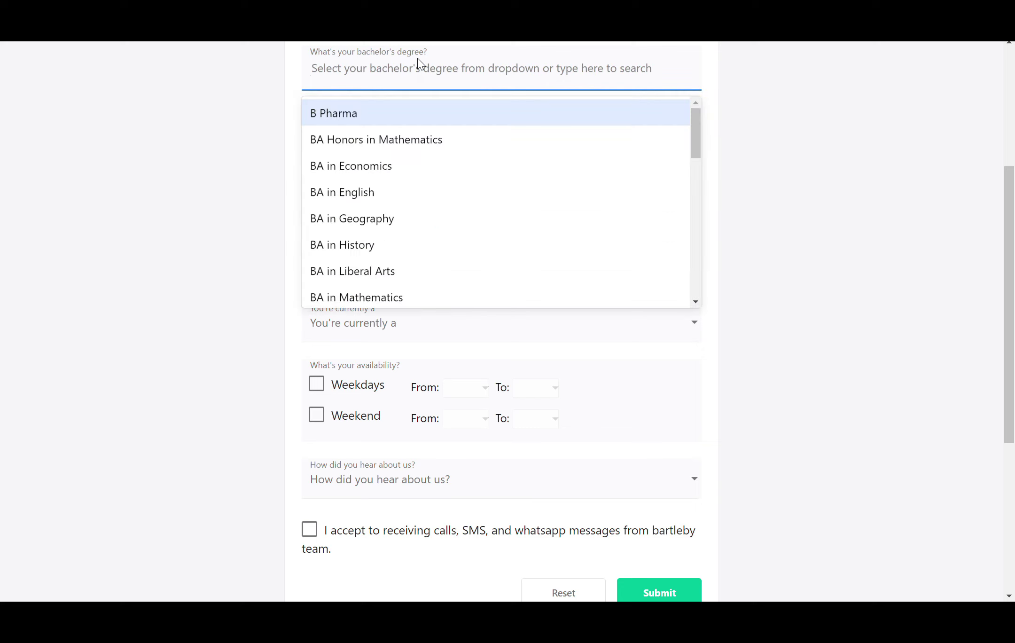
{"action": "scroll", "coordinate": [330, 129], "scroll_direction": "down", "scroll_amount": 1}
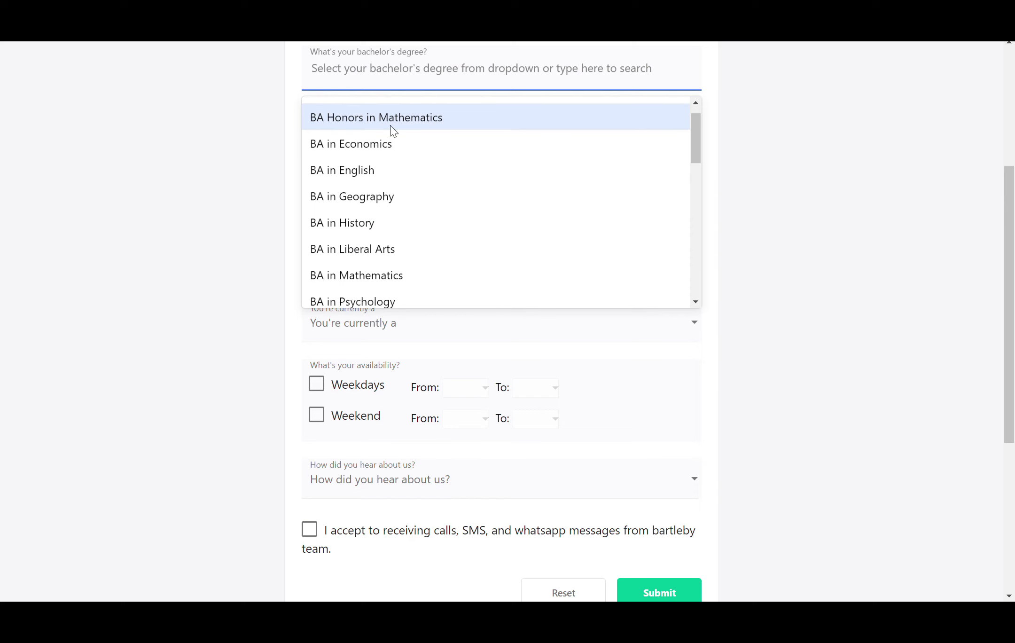
{"action": "scroll", "coordinate": [392, 128], "scroll_direction": "down", "scroll_amount": 1}
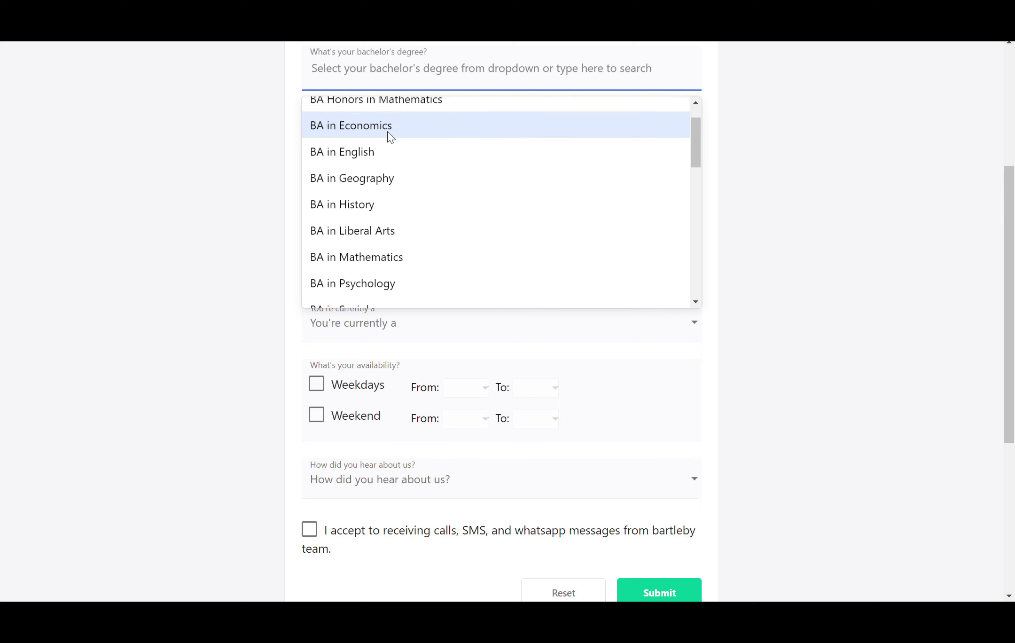
{"action": "scroll", "coordinate": [390, 127], "scroll_direction": "down", "scroll_amount": 1}
{"action": "scroll", "coordinate": [375, 130], "scroll_direction": "down", "scroll_amount": 1}
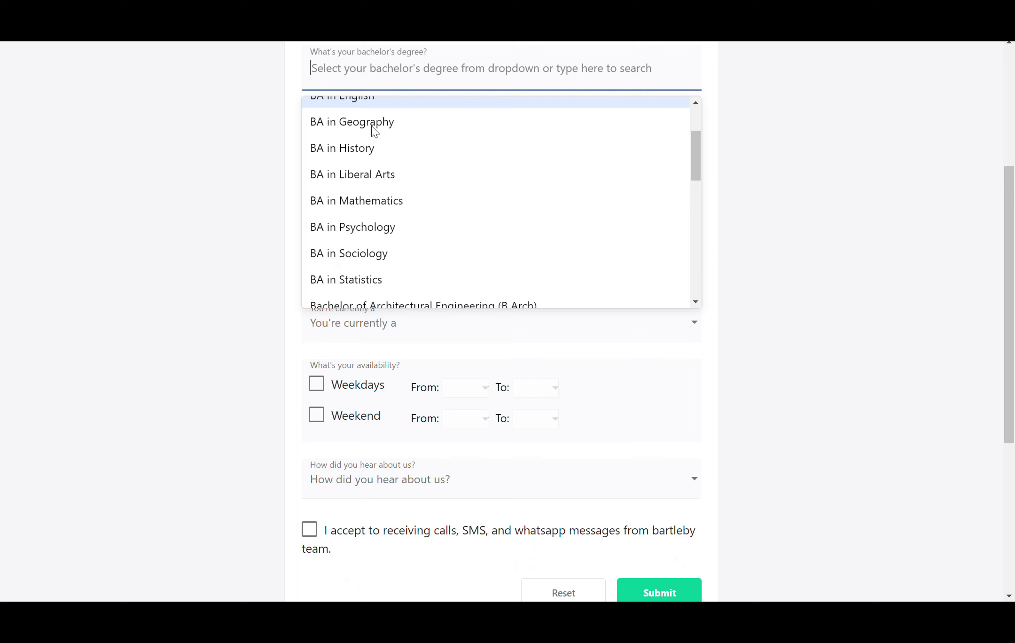
{"action": "left_click", "coordinate": [372, 128]}
Step: Look through the available bachelor's degree options, from the BA degrees to the BBA and BBM combinations
{"action": "left_click", "coordinate": [397, 80]}
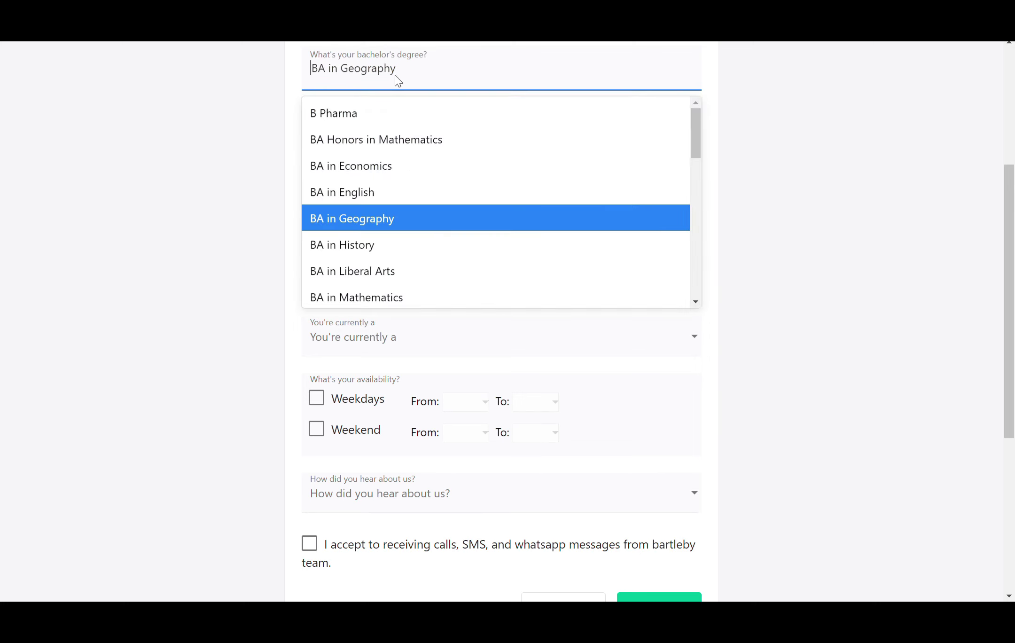
{"action": "scroll", "coordinate": [399, 187], "scroll_direction": "down", "scroll_amount": 1}
{"action": "scroll", "coordinate": [385, 195], "scroll_direction": "down", "scroll_amount": 1}
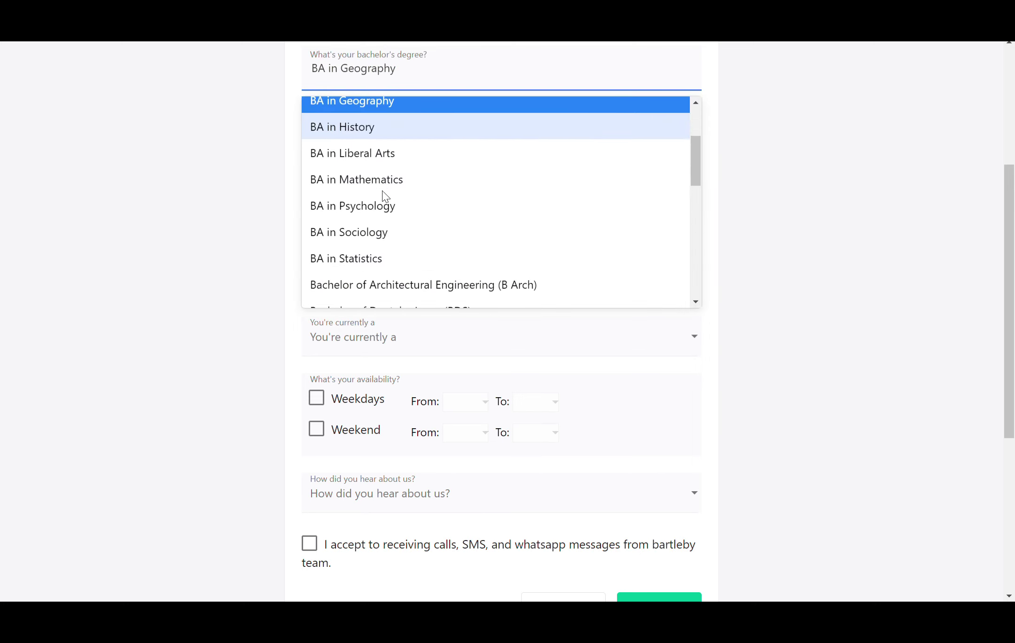
{"action": "scroll", "coordinate": [398, 168], "scroll_direction": "down", "scroll_amount": 1}
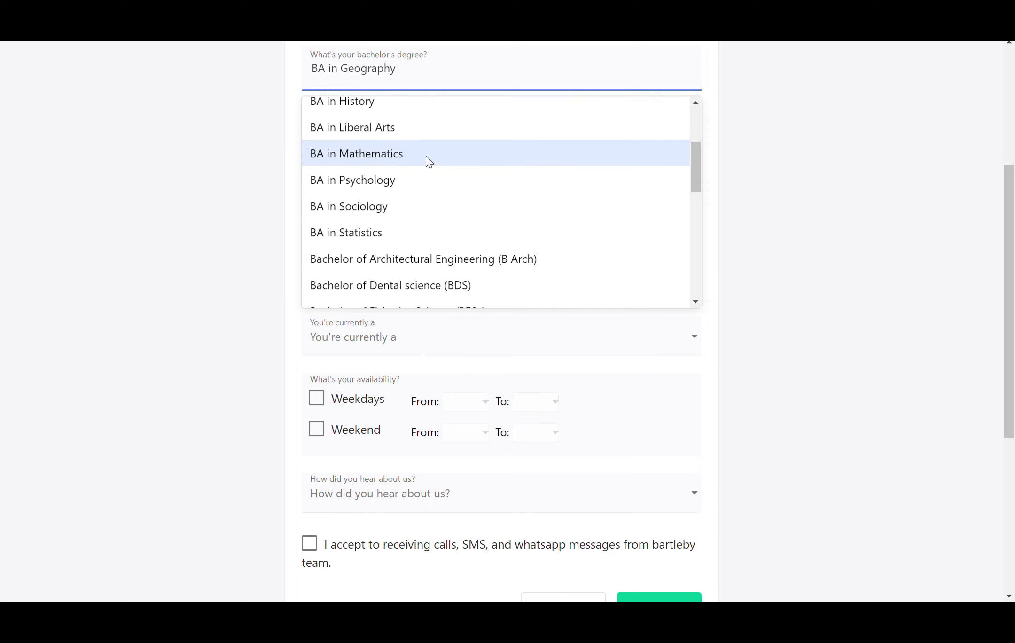
{"action": "scroll", "coordinate": [426, 159], "scroll_direction": "down", "scroll_amount": 2}
{"action": "scroll", "coordinate": [411, 134], "scroll_direction": "down", "scroll_amount": 1}
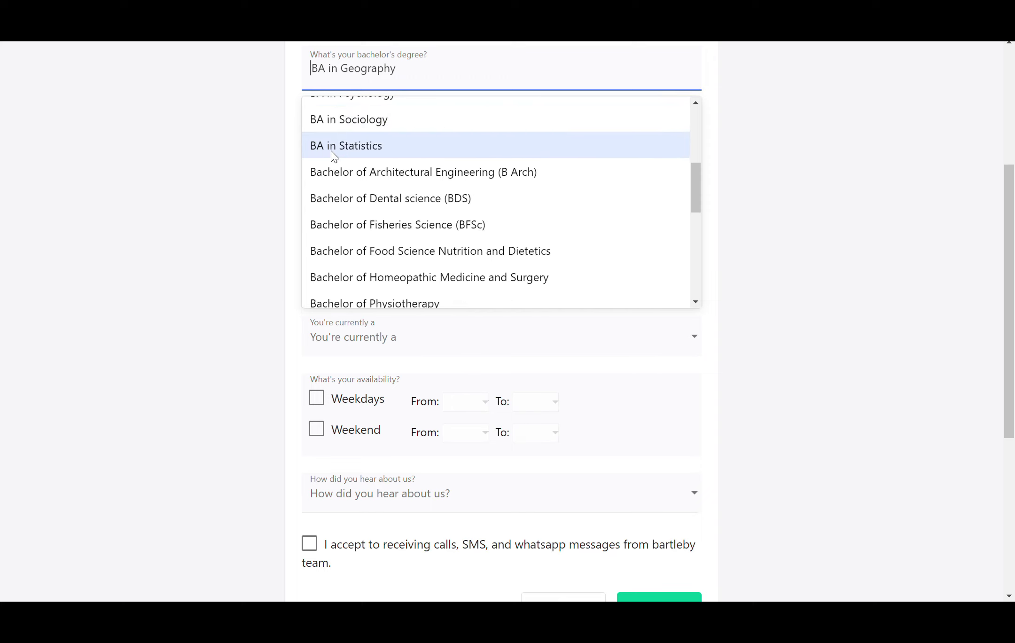
{"action": "scroll", "coordinate": [332, 156], "scroll_direction": "down", "scroll_amount": 1}
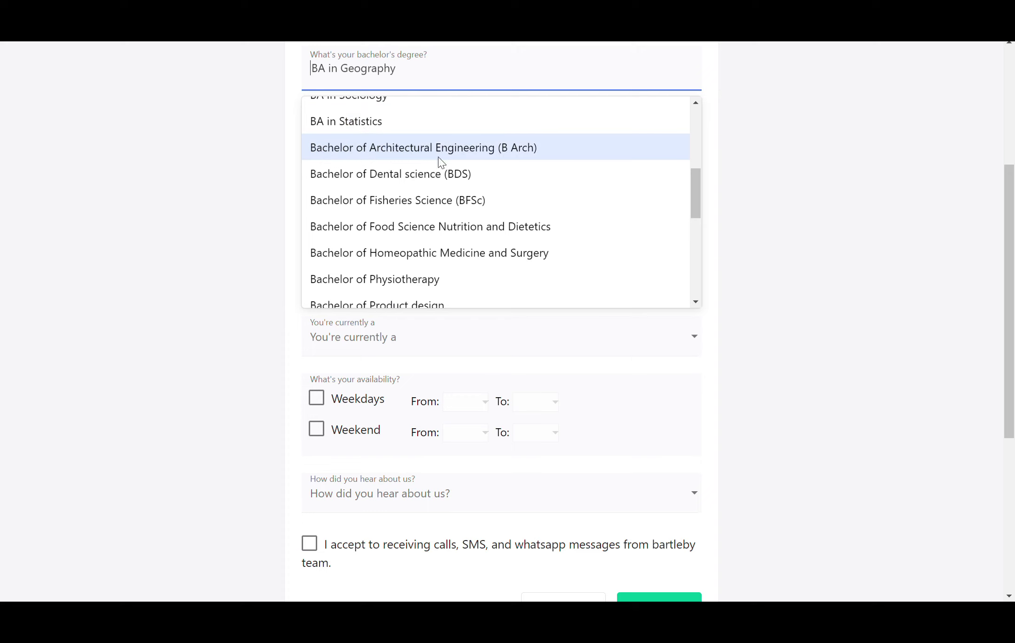
{"action": "scroll", "coordinate": [472, 157], "scroll_direction": "down", "scroll_amount": 1}
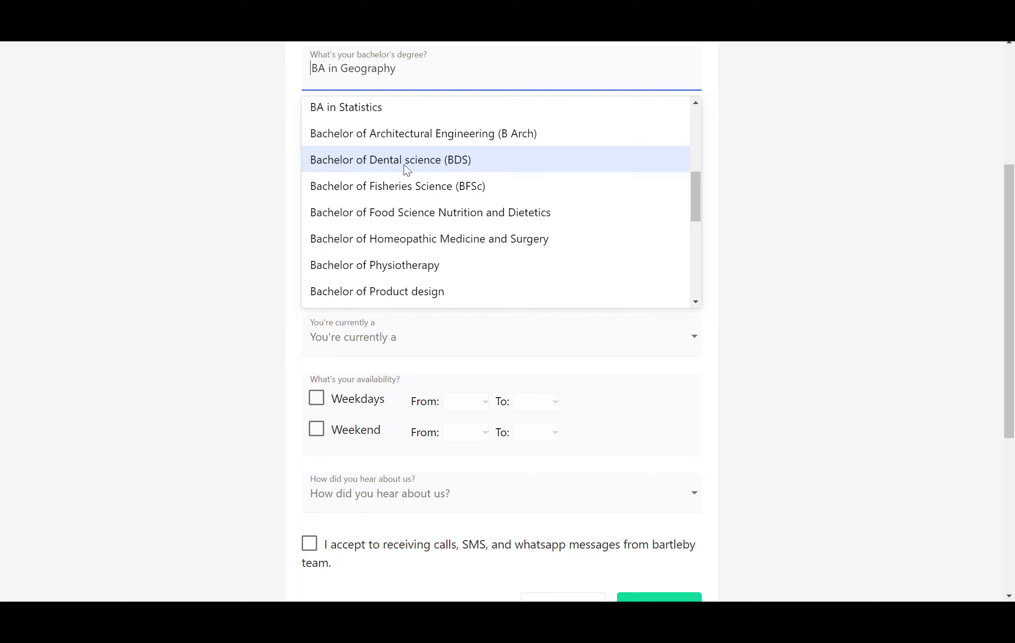
{"action": "scroll", "coordinate": [408, 164], "scroll_direction": "down", "scroll_amount": 1}
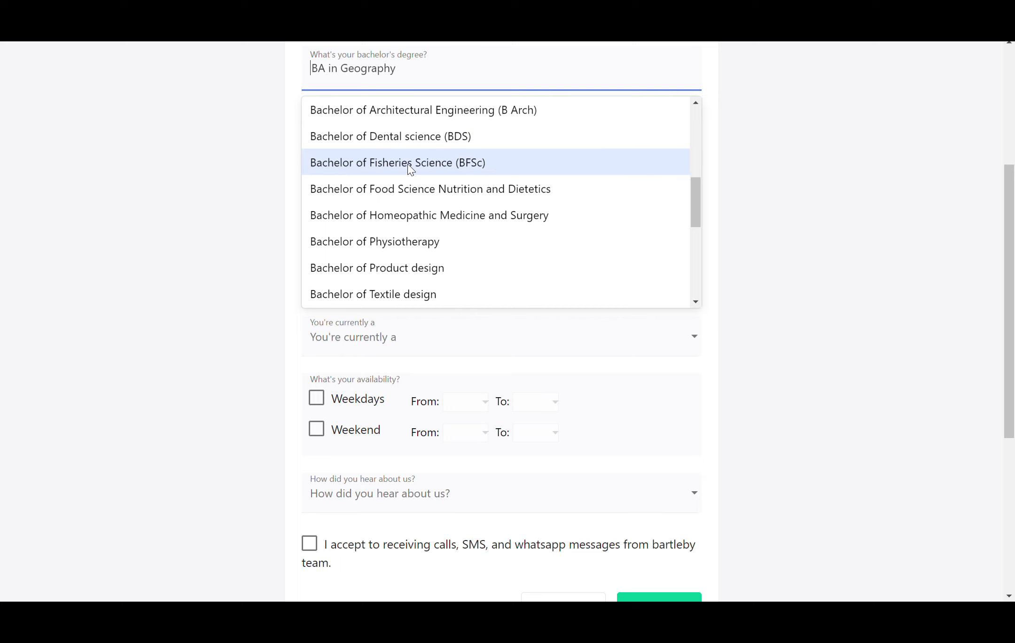
{"action": "scroll", "coordinate": [407, 164], "scroll_direction": "down", "scroll_amount": 1}
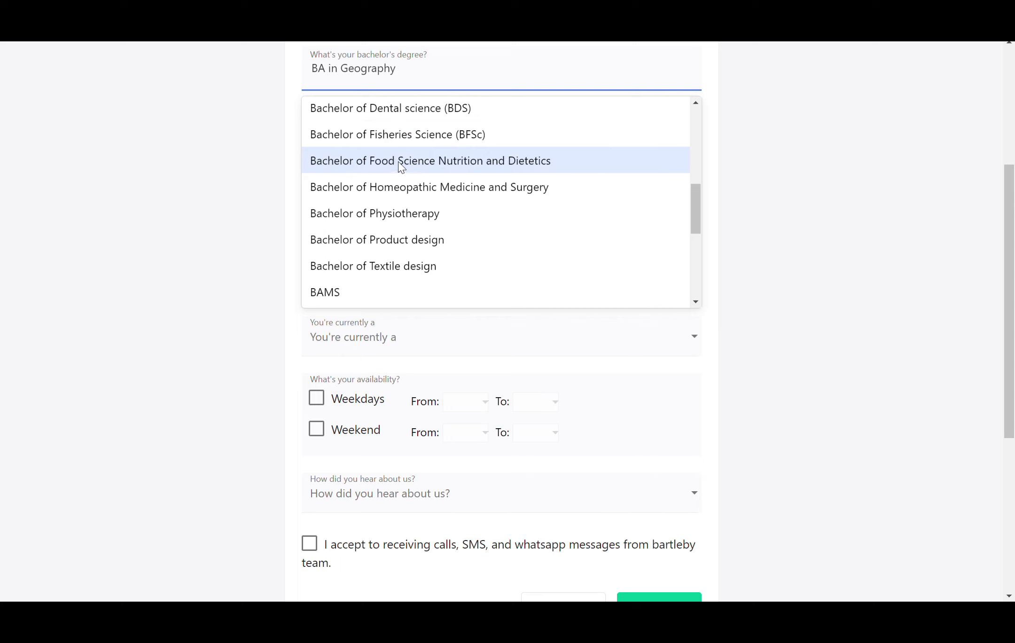
{"action": "scroll", "coordinate": [399, 164], "scroll_direction": "down", "scroll_amount": 1}
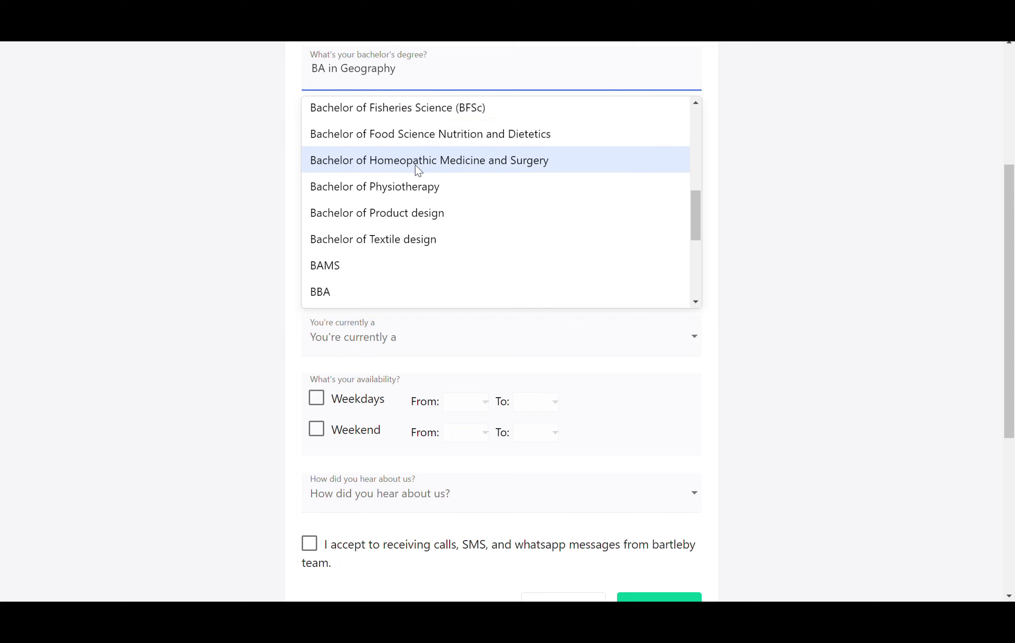
{"action": "scroll", "coordinate": [417, 169], "scroll_direction": "down", "scroll_amount": 1}
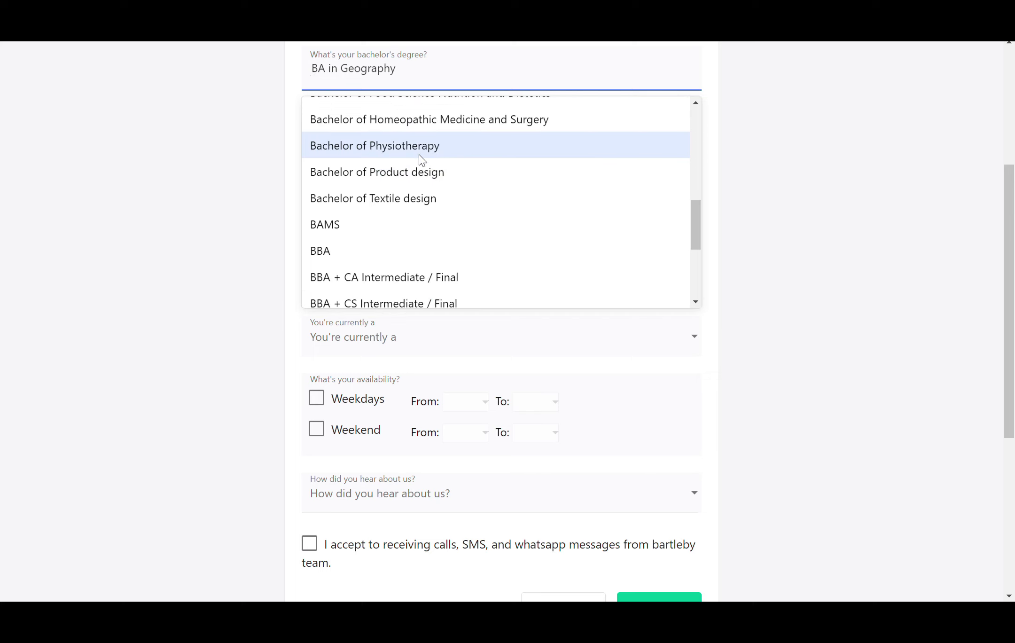
{"action": "scroll", "coordinate": [418, 155], "scroll_direction": "down", "scroll_amount": 1}
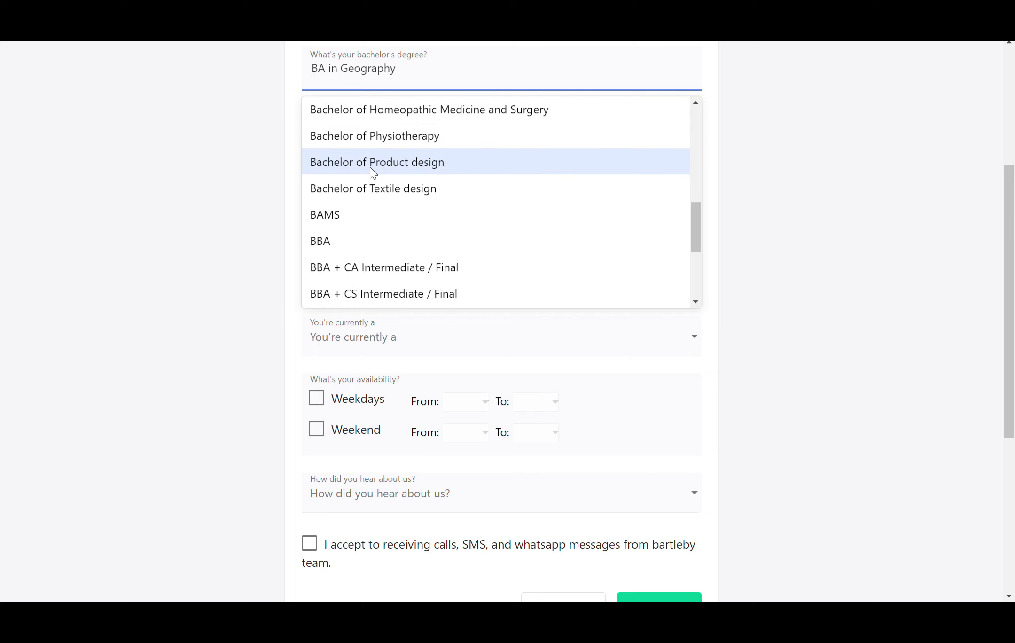
{"action": "scroll", "coordinate": [399, 172], "scroll_direction": "down", "scroll_amount": 2}
{"action": "scroll", "coordinate": [461, 155], "scroll_direction": "down", "scroll_amount": 1}
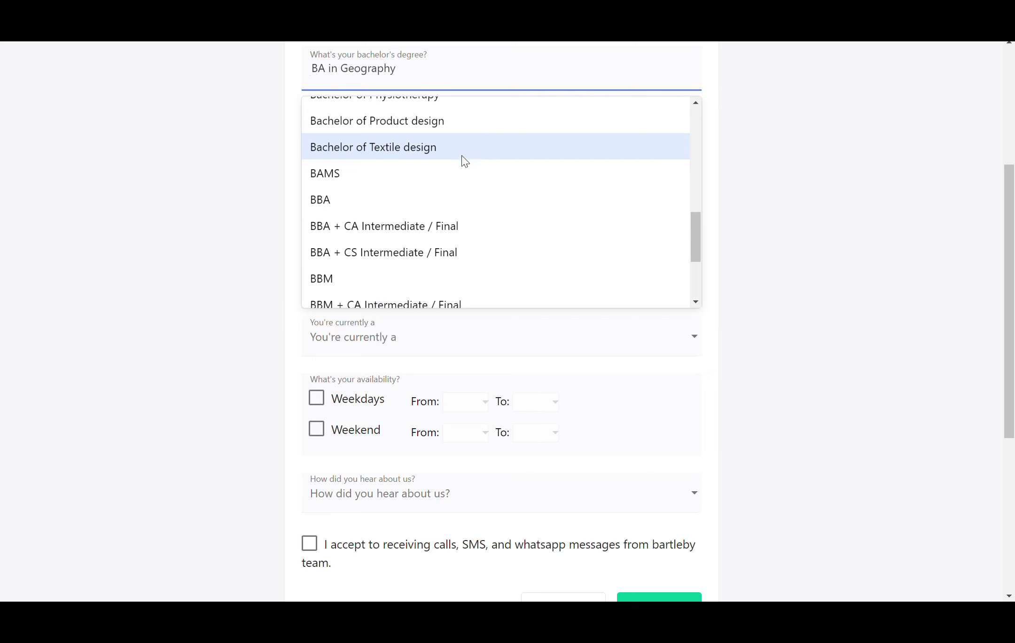
{"action": "scroll", "coordinate": [461, 156], "scroll_direction": "down", "scroll_amount": 2}
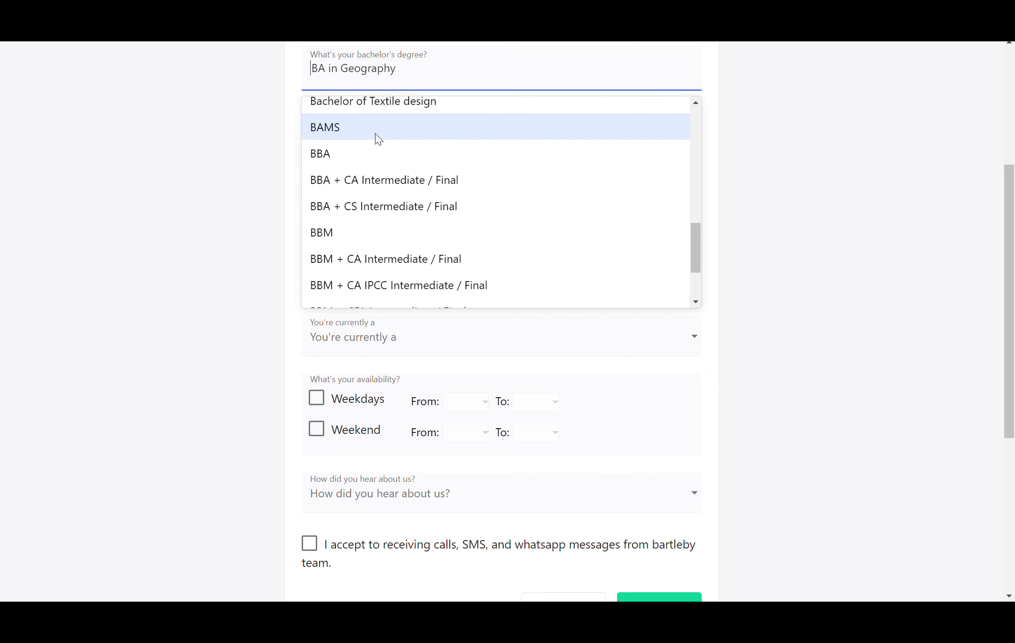
{"action": "scroll", "coordinate": [369, 152], "scroll_direction": "down", "scroll_amount": 2}
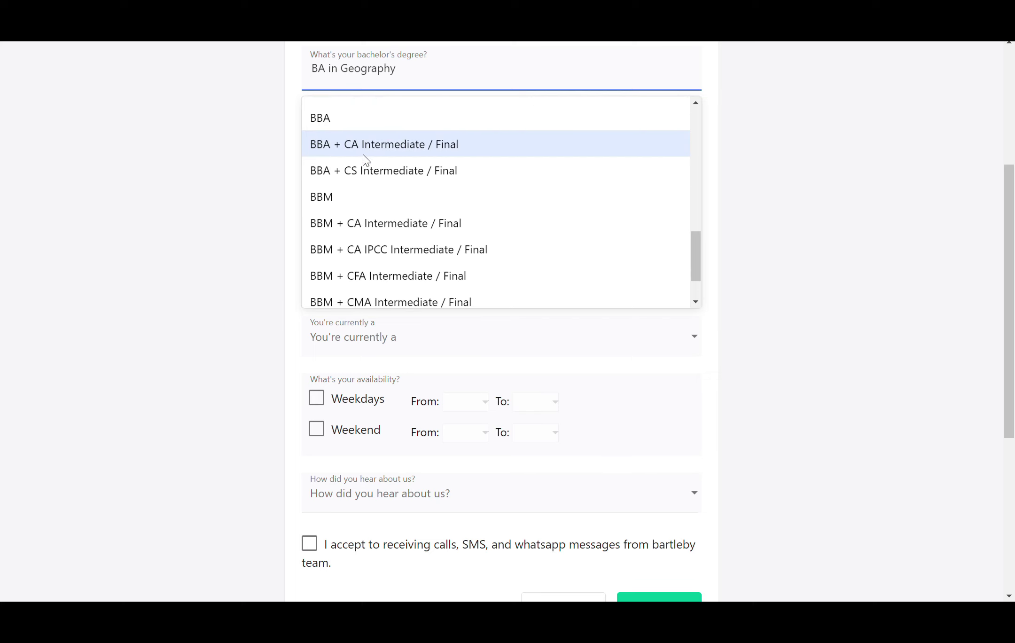
{"action": "scroll", "coordinate": [366, 160], "scroll_direction": "down", "scroll_amount": 1}
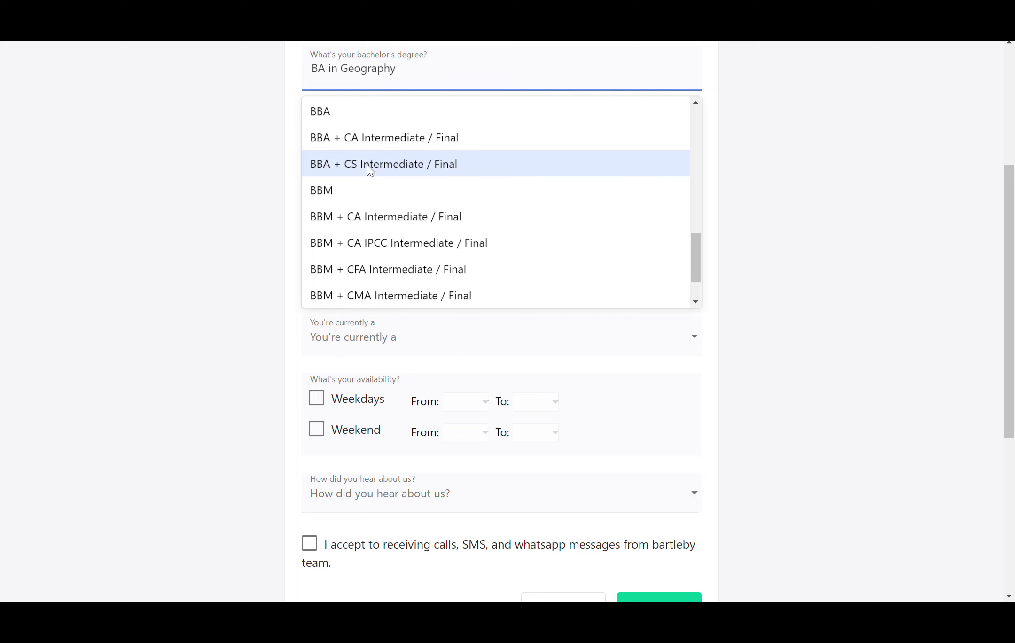
{"action": "scroll", "coordinate": [369, 165], "scroll_direction": "down", "scroll_amount": 1}
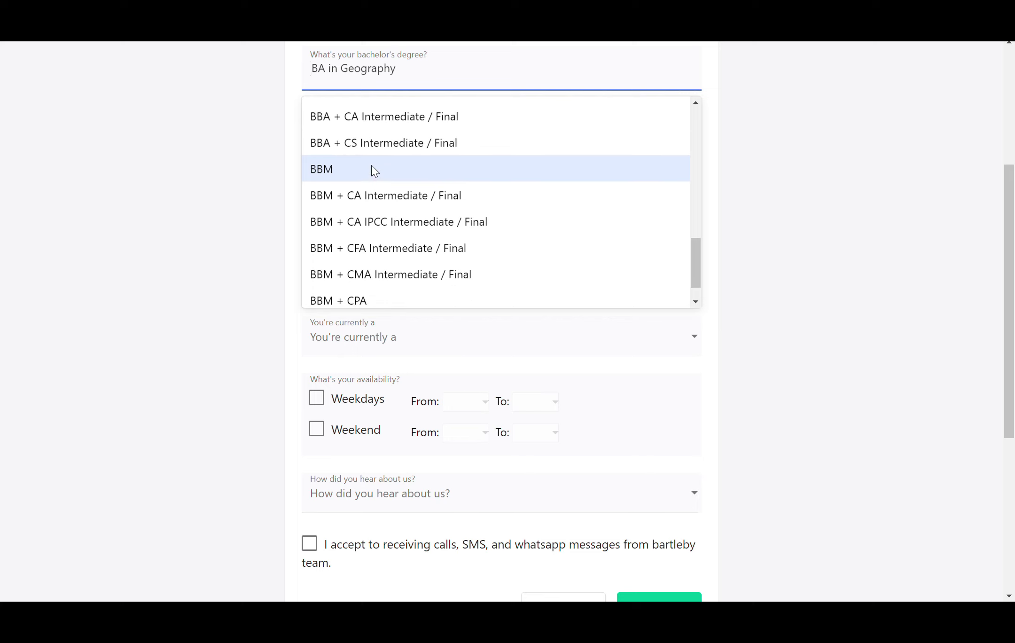
Step: Change the bachelor's degree to BBA
{"action": "scroll", "coordinate": [372, 168], "scroll_direction": "down", "scroll_amount": 1}
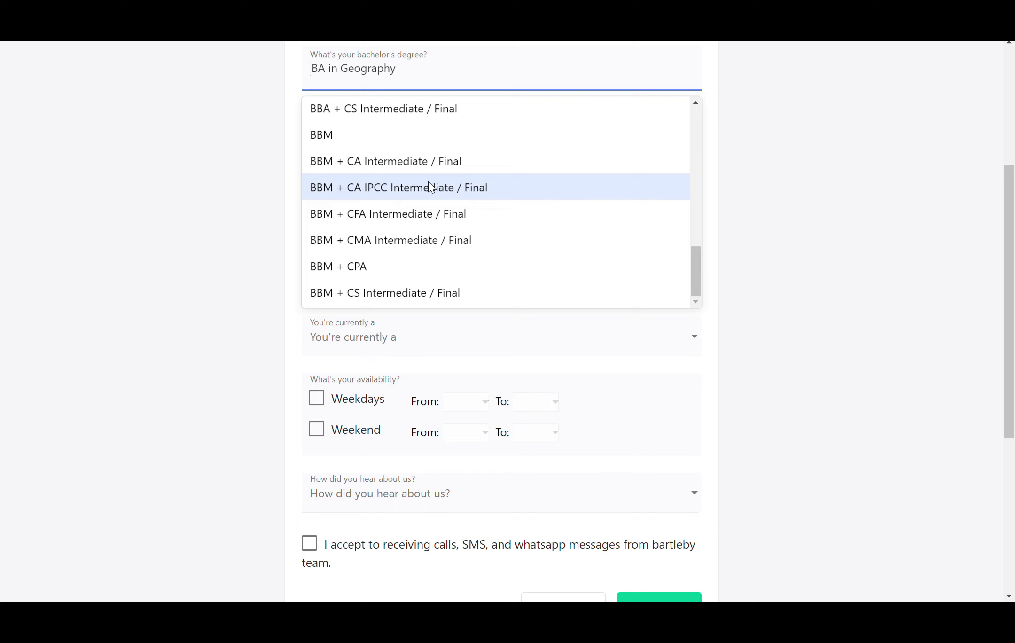
{"action": "scroll", "coordinate": [431, 185], "scroll_direction": "up", "scroll_amount": 2}
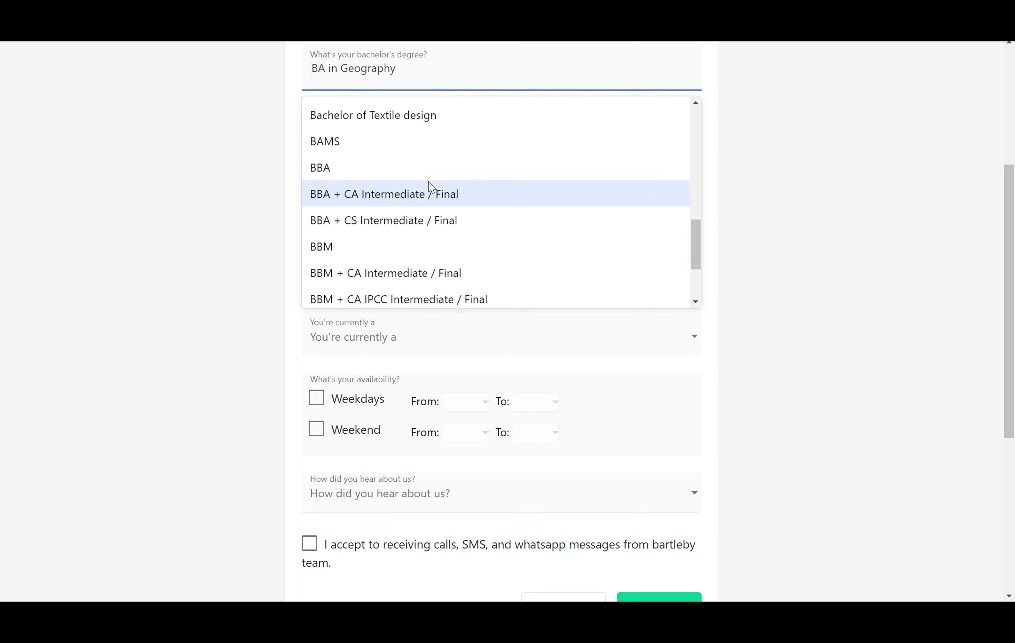
{"action": "left_click", "coordinate": [324, 168]}
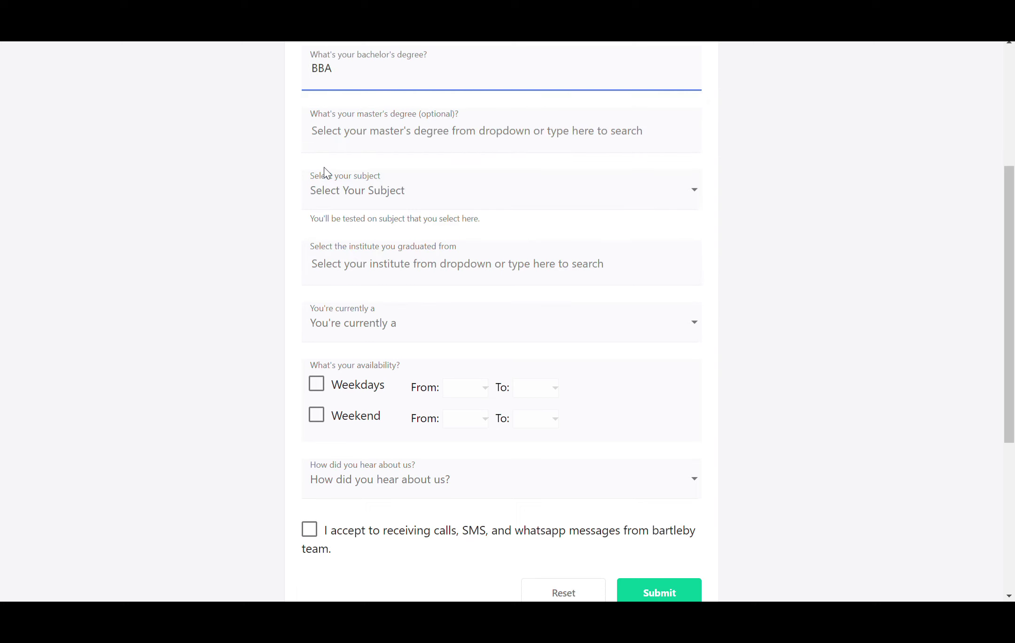
Step: Look through the optional master's degree choices and close the list without selecting one
{"action": "left_click", "coordinate": [390, 130]}
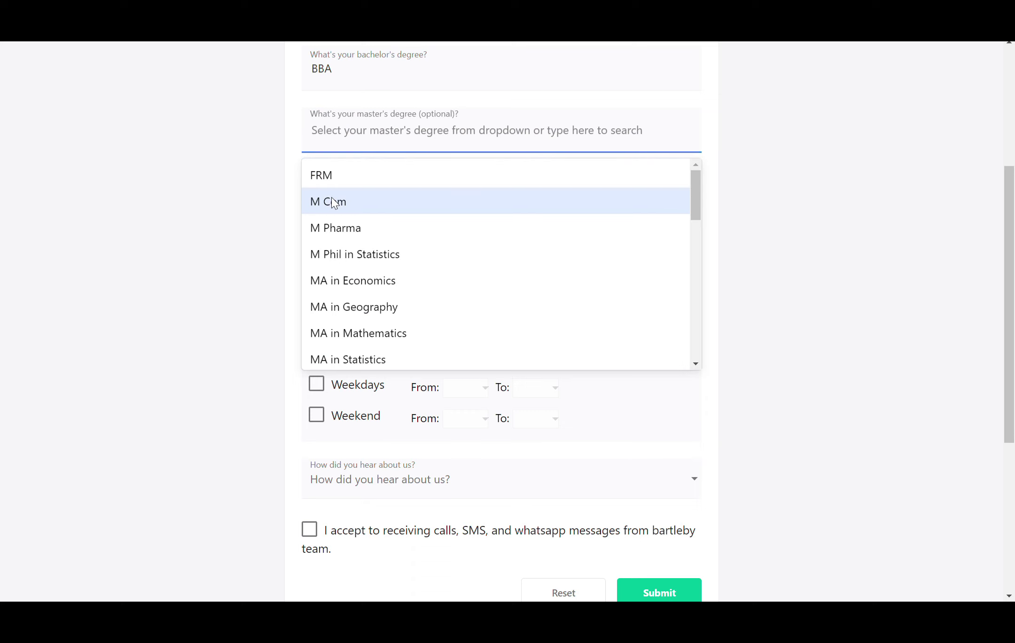
{"action": "scroll", "coordinate": [338, 224], "scroll_direction": "down", "scroll_amount": 2}
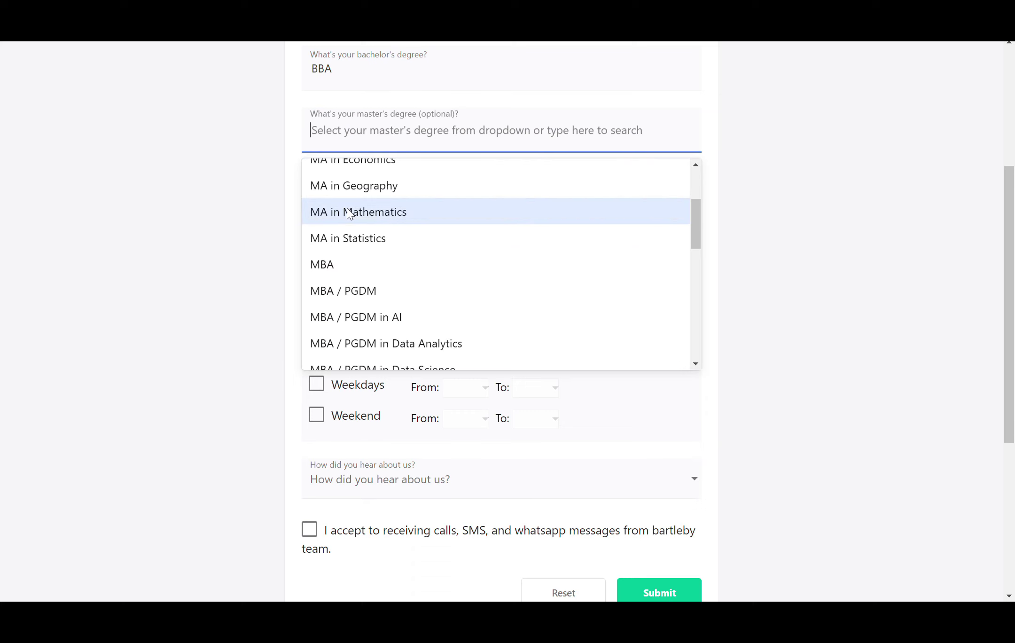
{"action": "scroll", "coordinate": [347, 207], "scroll_direction": "down", "scroll_amount": 2}
{"action": "scroll", "coordinate": [359, 209], "scroll_direction": "down", "scroll_amount": 2}
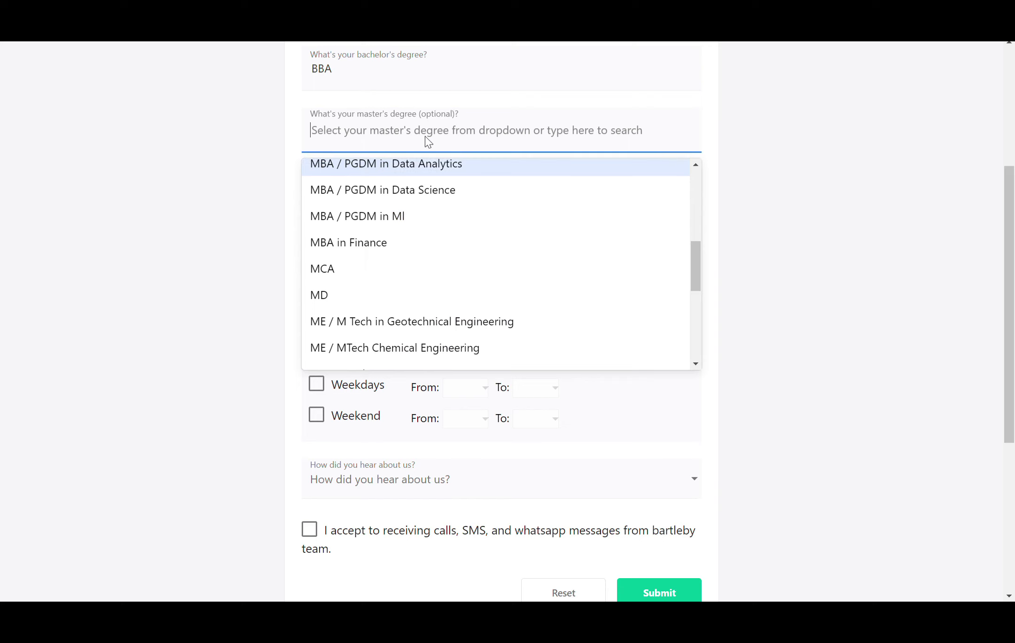
{"action": "left_click", "coordinate": [235, 200]}
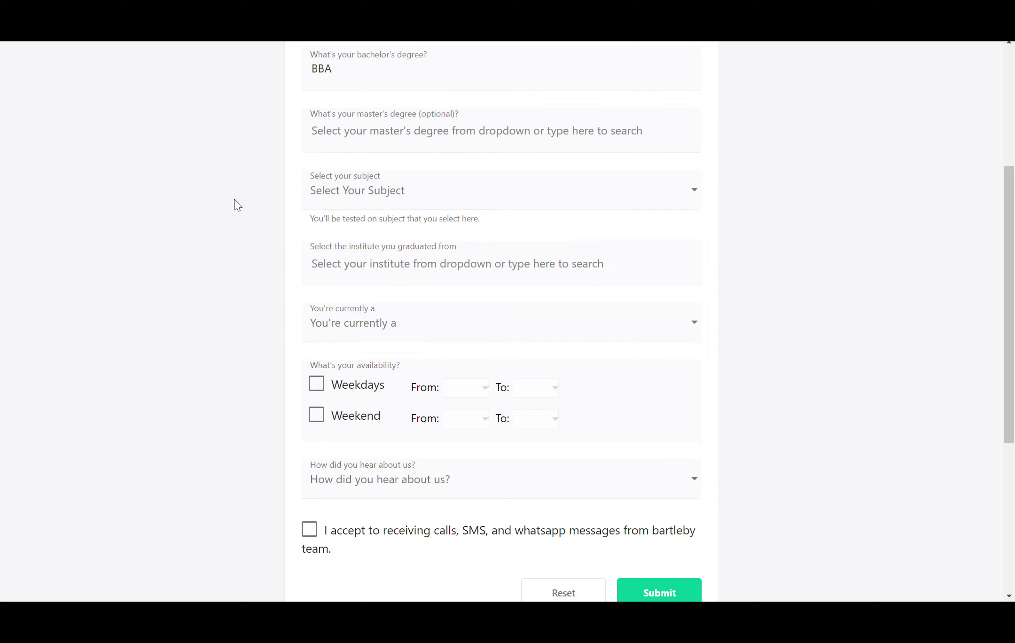
Step: Select Operations Management as the test subject
{"action": "scroll", "coordinate": [234, 199], "scroll_direction": "down", "scroll_amount": 3}
{"action": "scroll", "coordinate": [392, 154], "scroll_direction": "up", "scroll_amount": 2}
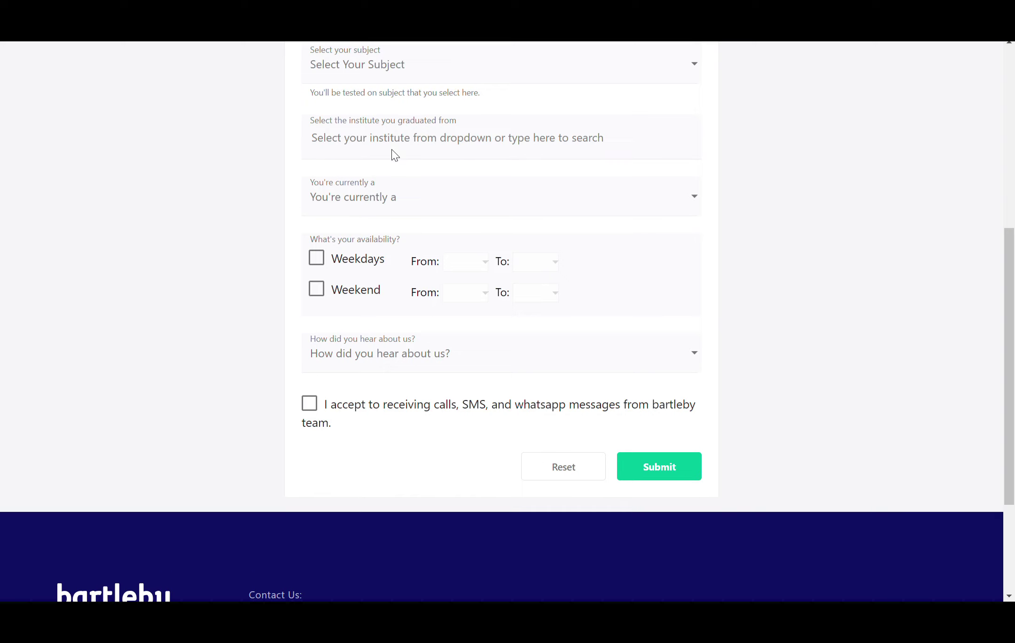
{"action": "scroll", "coordinate": [384, 141], "scroll_direction": "up", "scroll_amount": 1}
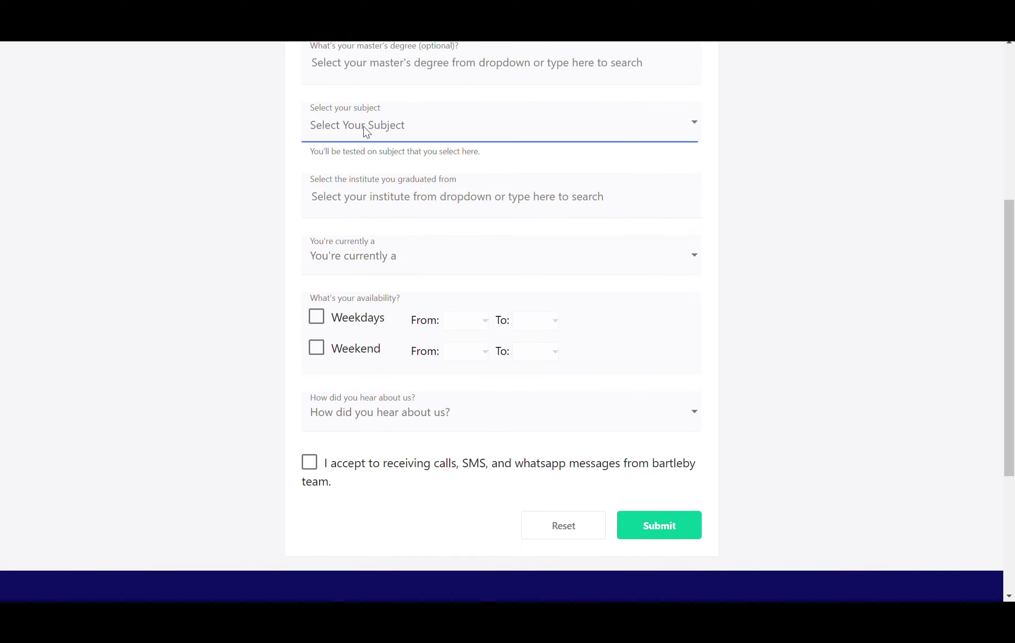
{"action": "left_click", "coordinate": [375, 155]}
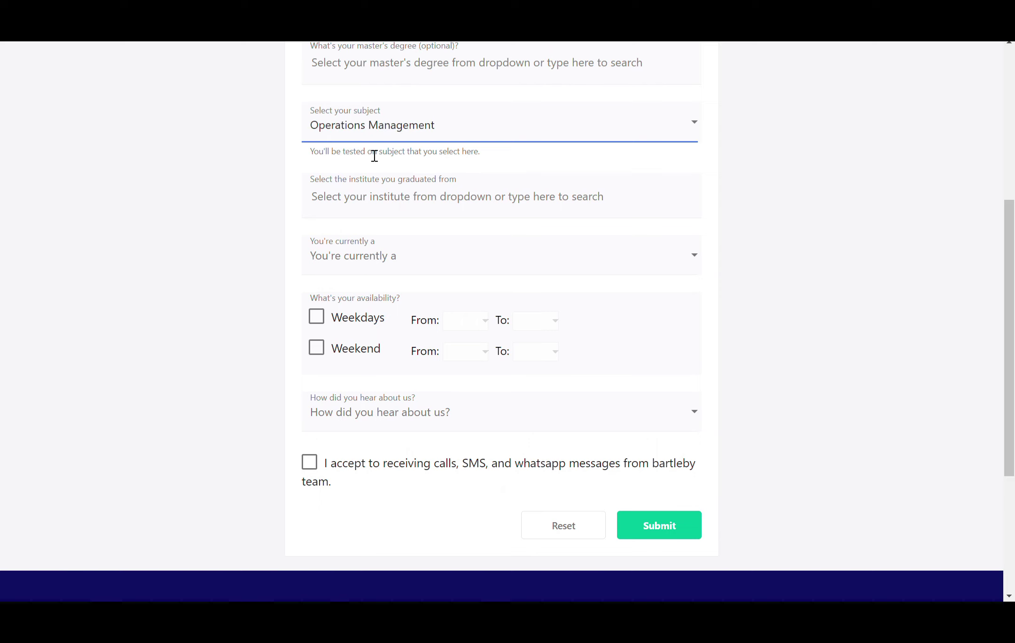
Step: Change the bachelor's degree to B Pharma
{"action": "scroll", "coordinate": [374, 155], "scroll_direction": "up", "scroll_amount": 3}
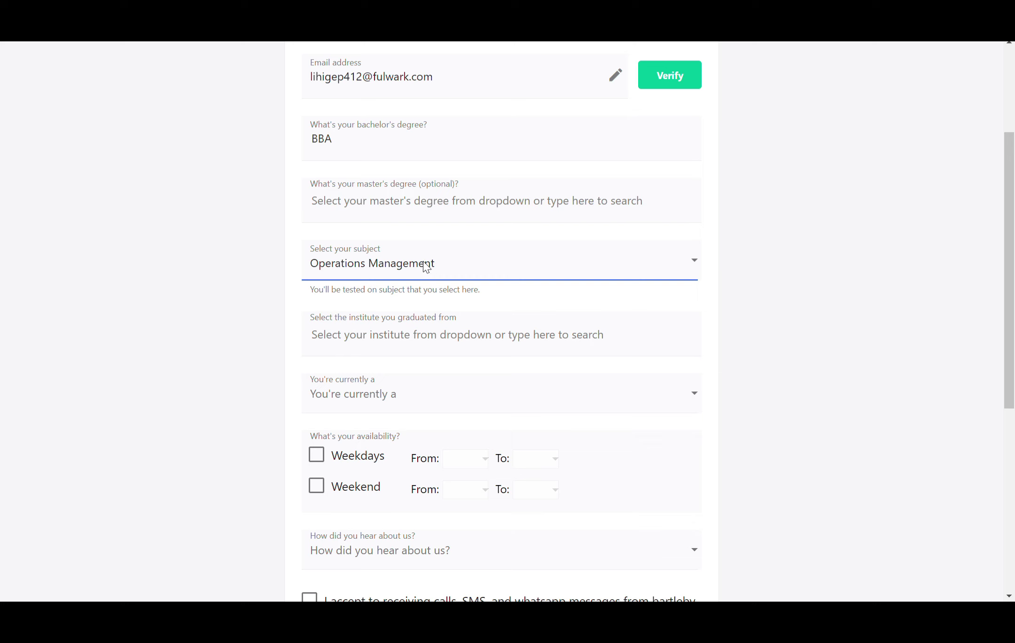
{"action": "left_click", "coordinate": [365, 157]}
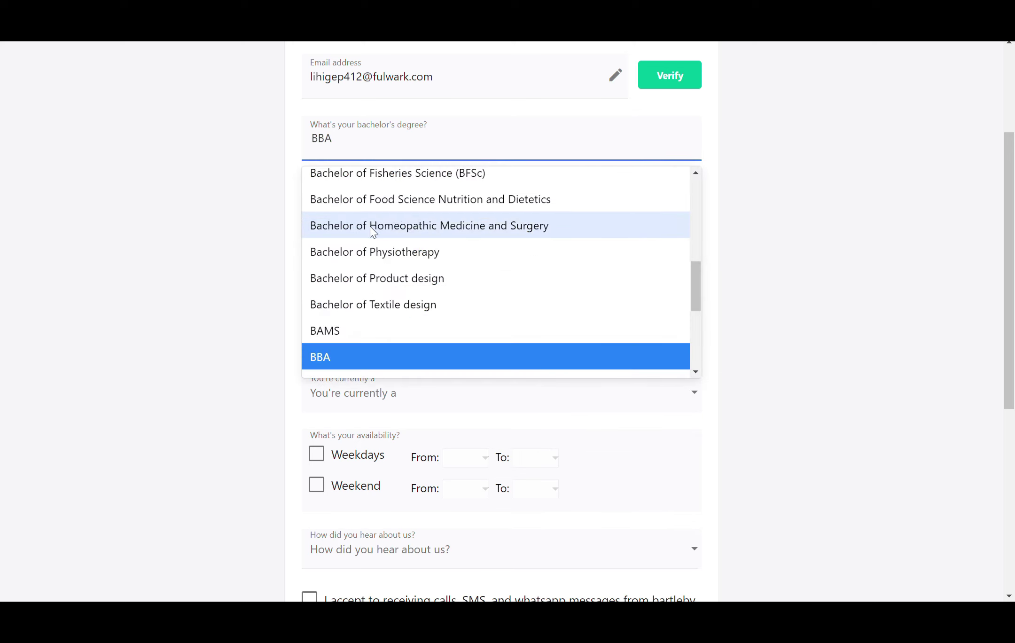
{"action": "scroll", "coordinate": [369, 241], "scroll_direction": "up", "scroll_amount": 7}
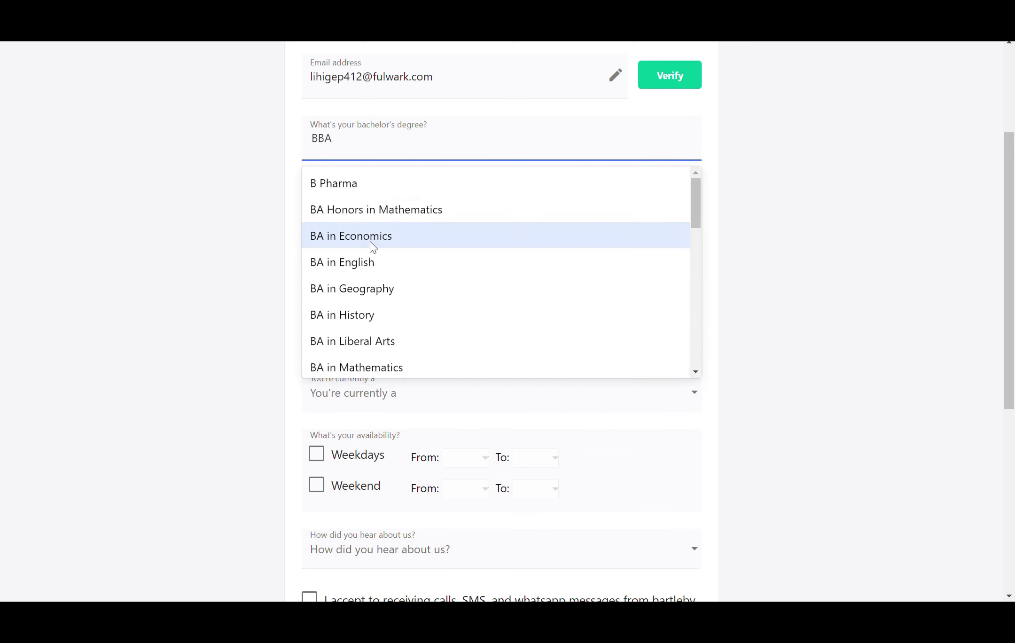
{"action": "left_click", "coordinate": [331, 181]}
Step: Choose a test subject from those offered for the B Pharma degree
{"action": "scroll", "coordinate": [332, 183], "scroll_direction": "down", "scroll_amount": 1}
{"action": "left_click", "coordinate": [352, 227]}
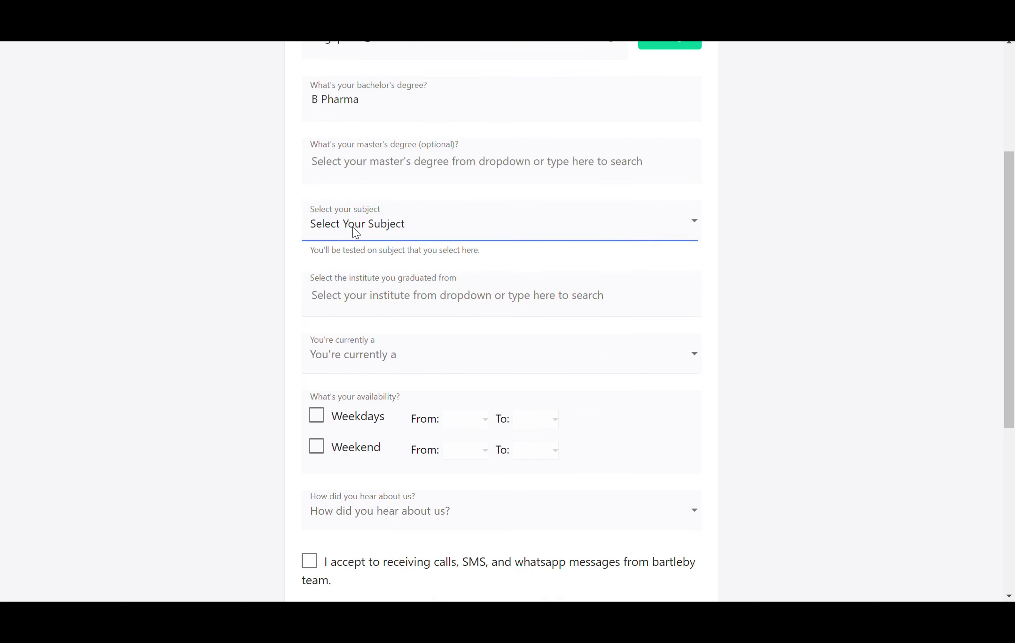
{"action": "left_click", "coordinate": [364, 256]}
Step: Change the bachelor's degree to BA in Economics and check which test subjects are offered for it
{"action": "left_click", "coordinate": [370, 100]}
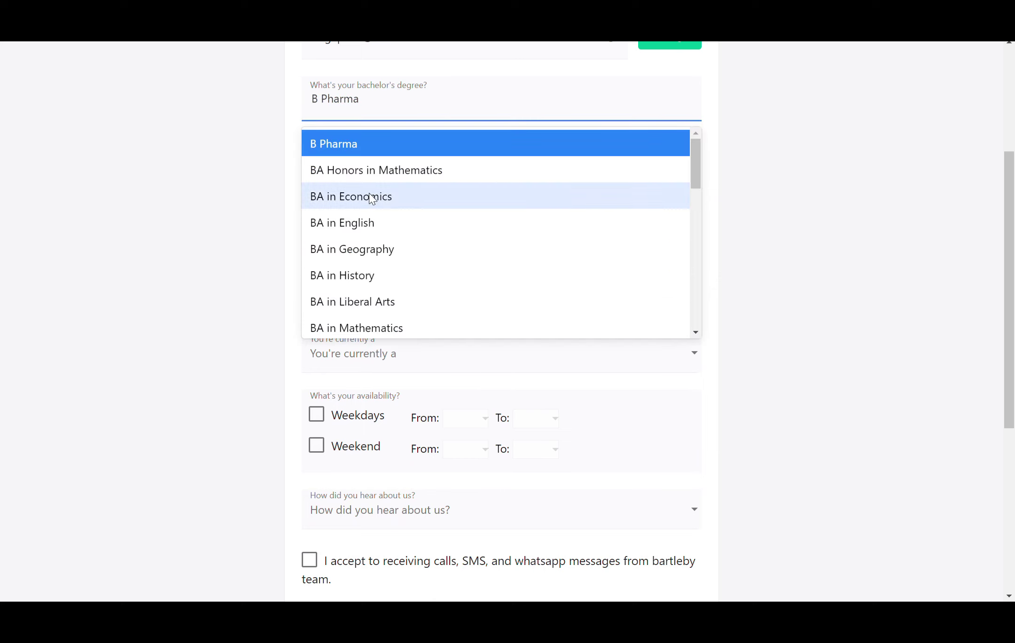
{"action": "left_click", "coordinate": [370, 195]}
{"action": "left_click", "coordinate": [376, 221]}
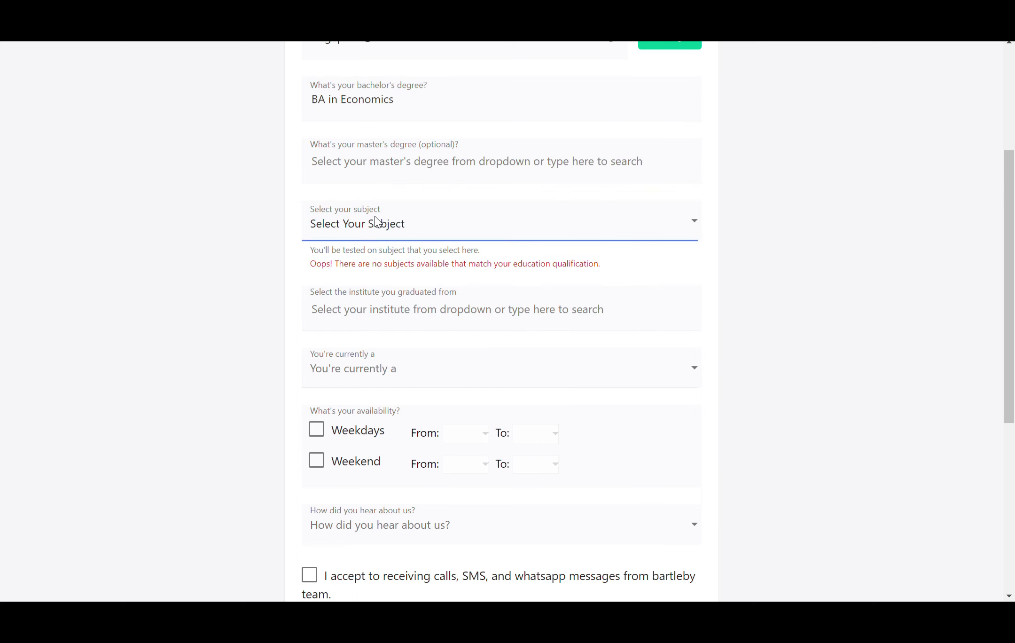
Step: Change the bachelor's degree to BA in English and select History as the test subject
{"action": "left_click", "coordinate": [370, 101]}
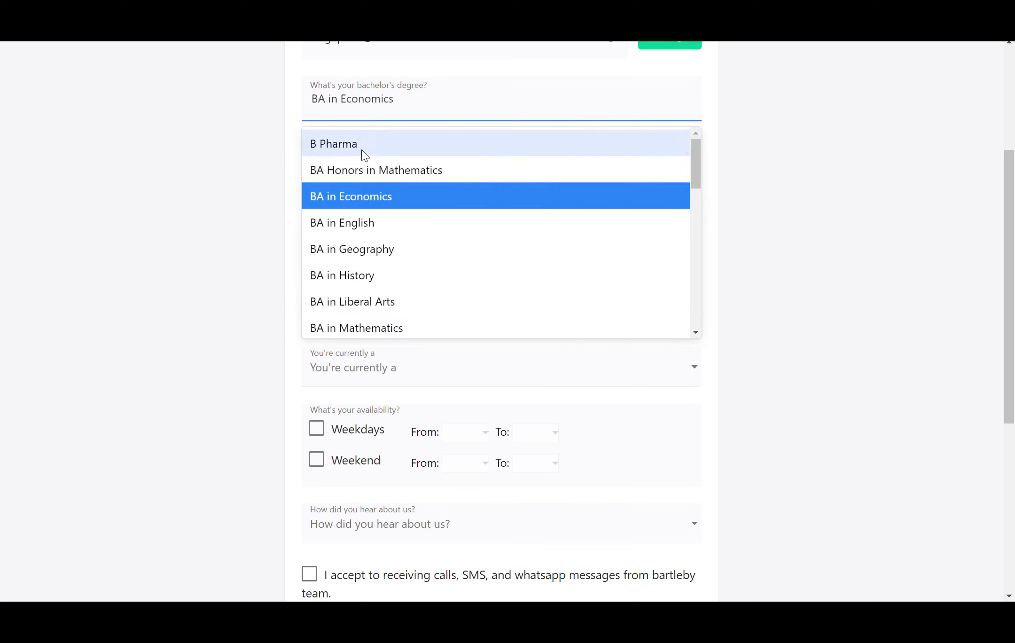
{"action": "left_click", "coordinate": [357, 224]}
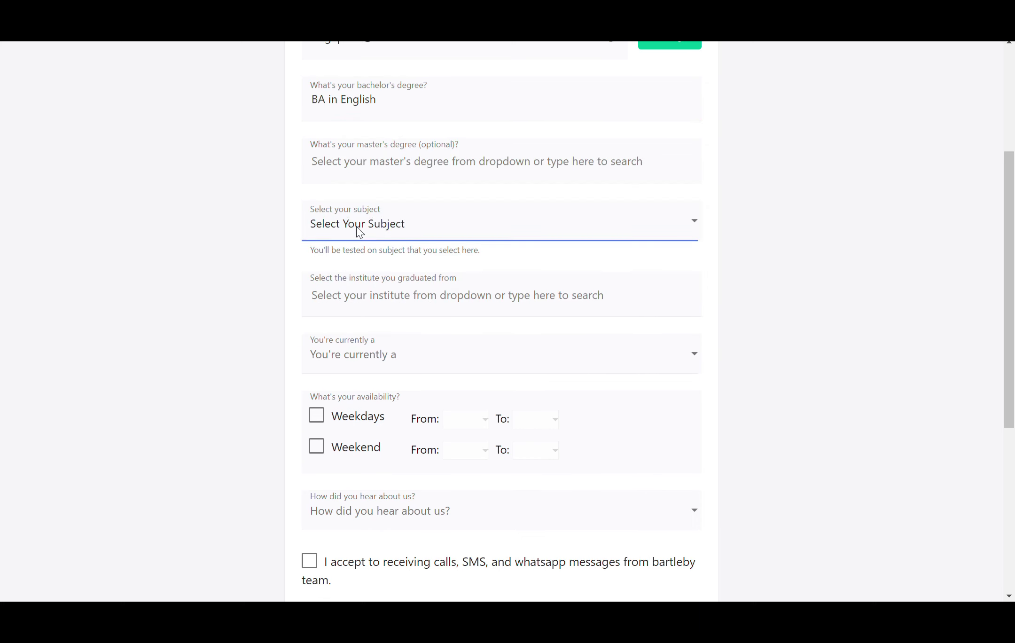
{"action": "left_click", "coordinate": [355, 243]}
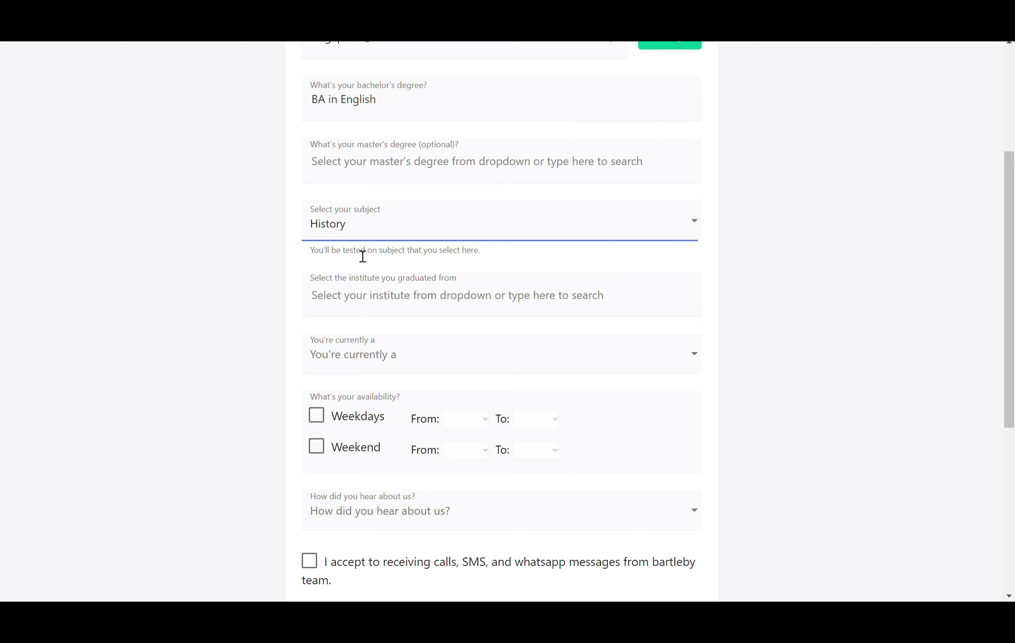
Step: Change the bachelor's degree to BA in Geography to check its test subject availability
{"action": "left_click", "coordinate": [387, 101]}
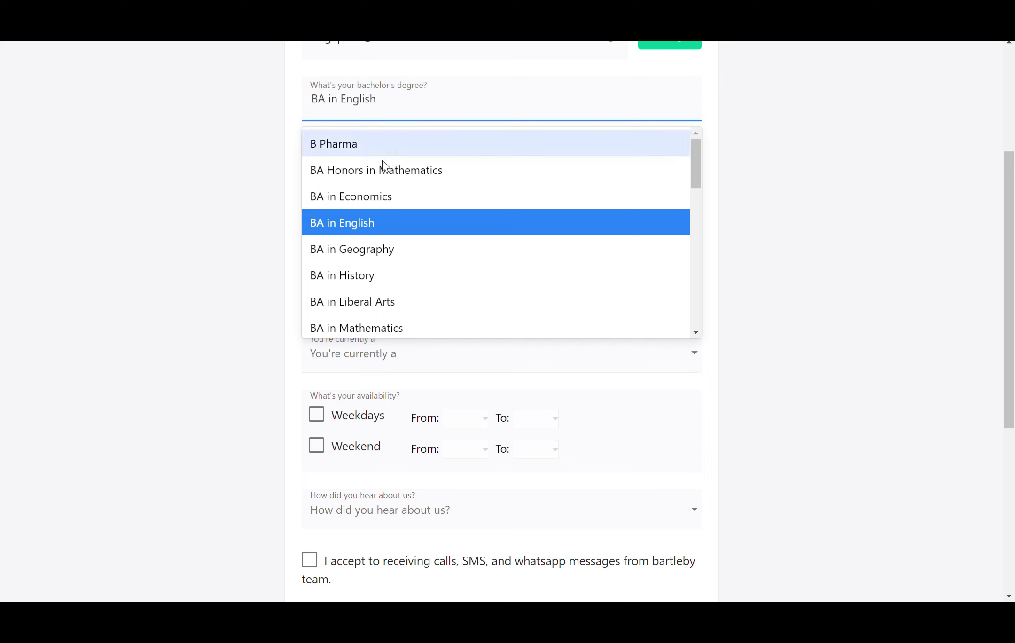
{"action": "scroll", "coordinate": [384, 167], "scroll_direction": "down", "scroll_amount": 1}
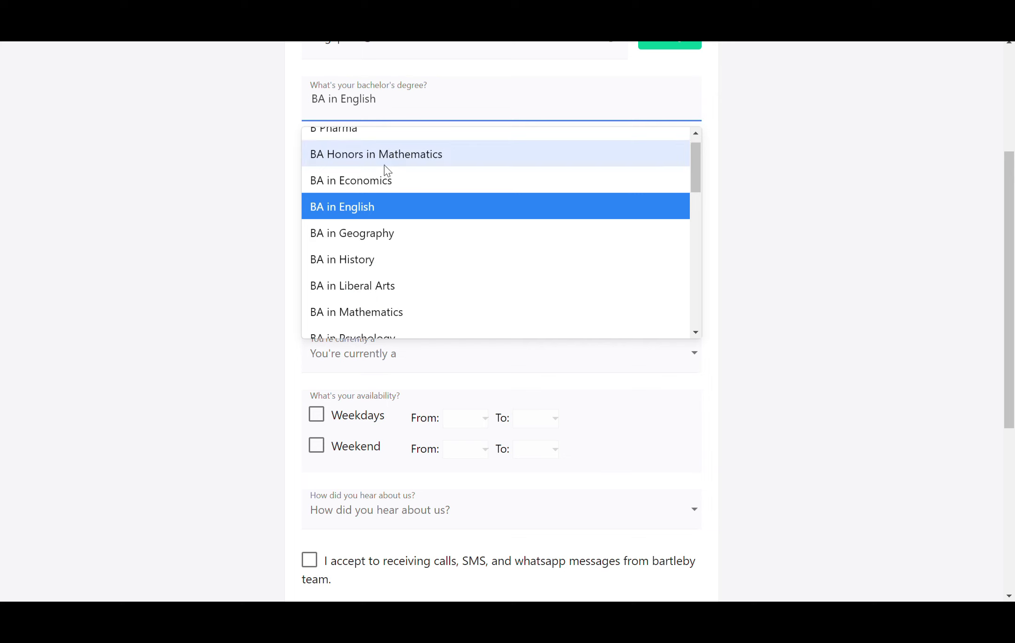
{"action": "left_click", "coordinate": [370, 225]}
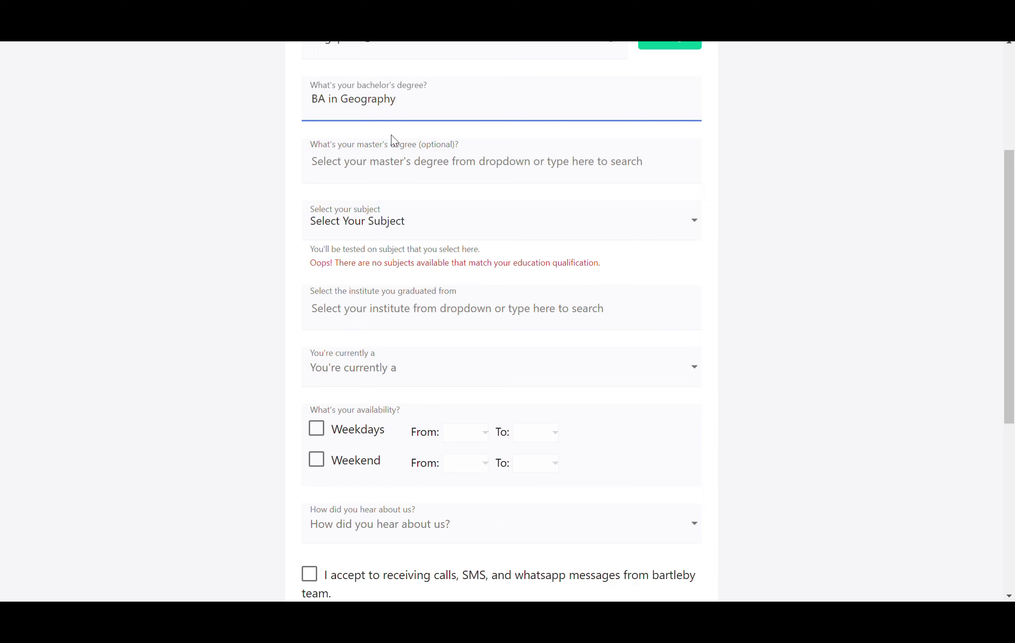
Step: Change the bachelor's degree to BA in History and open its test subject choices
{"action": "left_click", "coordinate": [378, 107]}
{"action": "scroll", "coordinate": [380, 210], "scroll_direction": "down", "scroll_amount": 1}
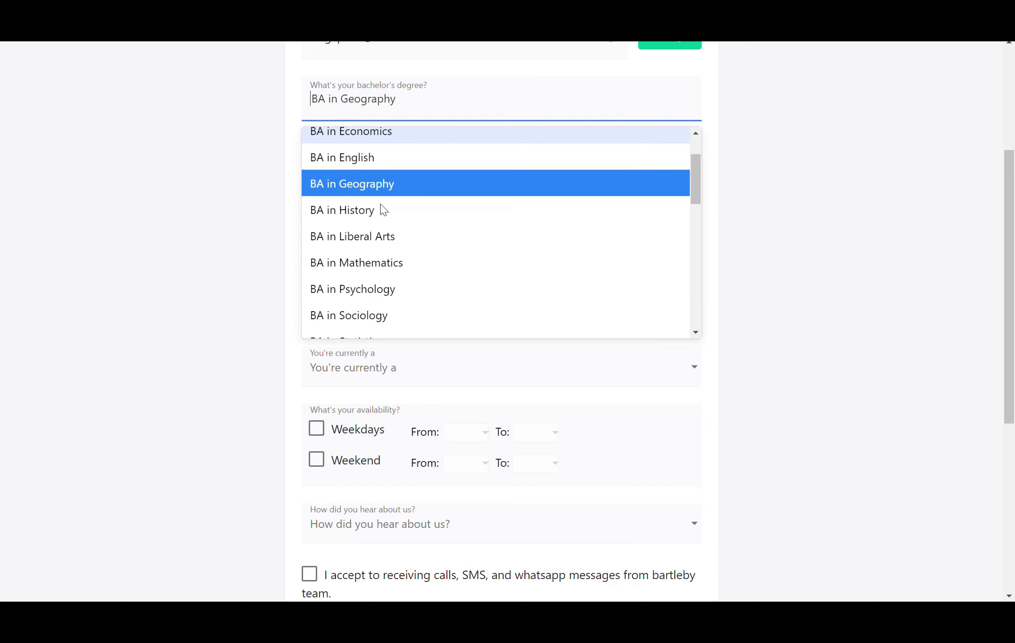
{"action": "left_click", "coordinate": [381, 210]}
{"action": "left_click", "coordinate": [381, 227]}
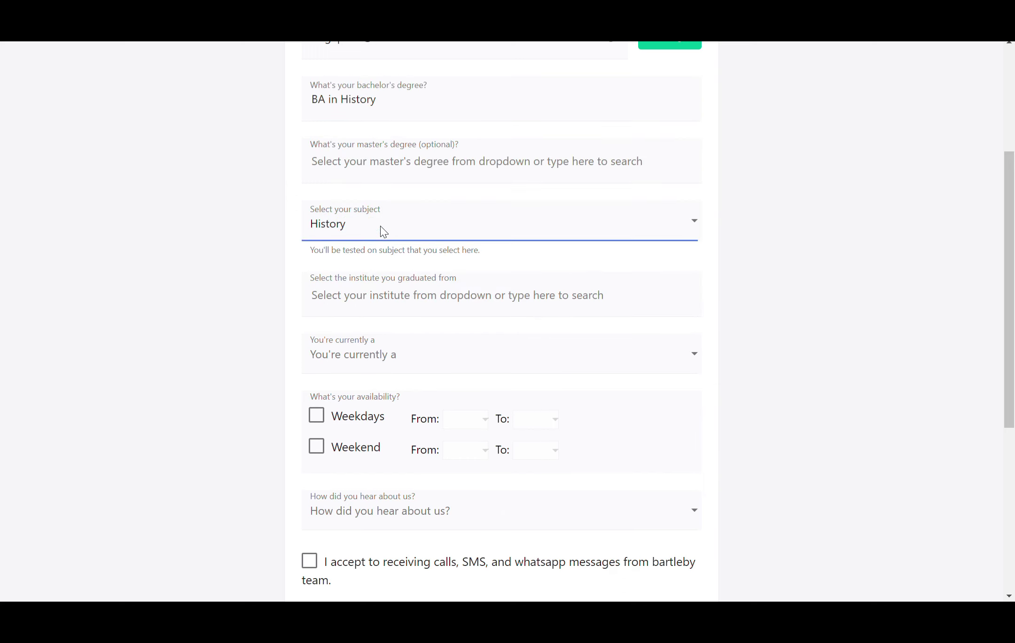
Step: Change the bachelor's degree to BA in Liberal Arts and check the test subject field
{"action": "left_click", "coordinate": [355, 108]}
{"action": "scroll", "coordinate": [385, 192], "scroll_direction": "down", "scroll_amount": 1}
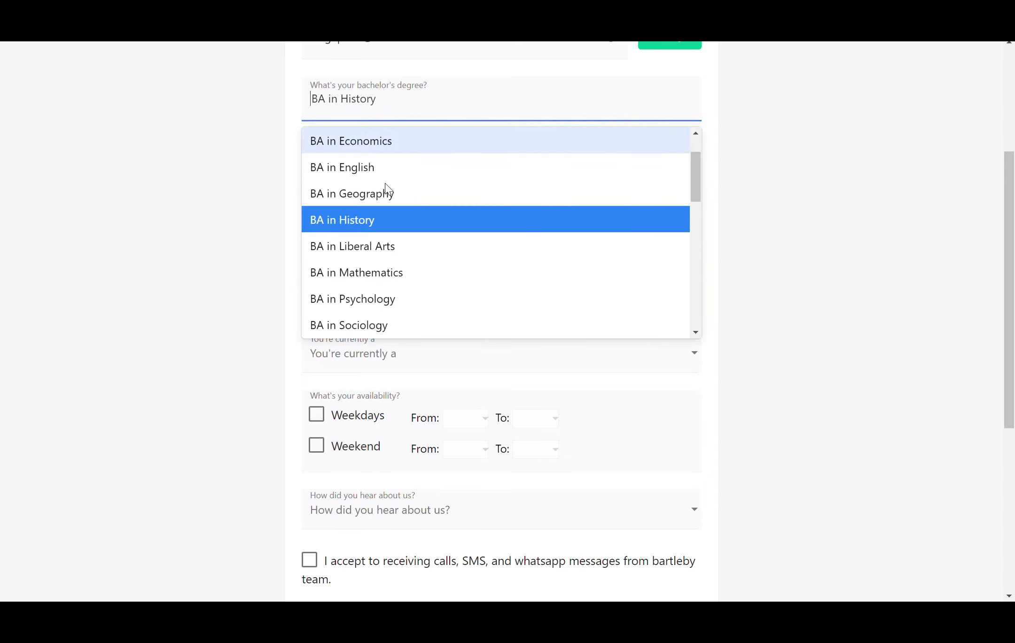
{"action": "left_click", "coordinate": [380, 247]}
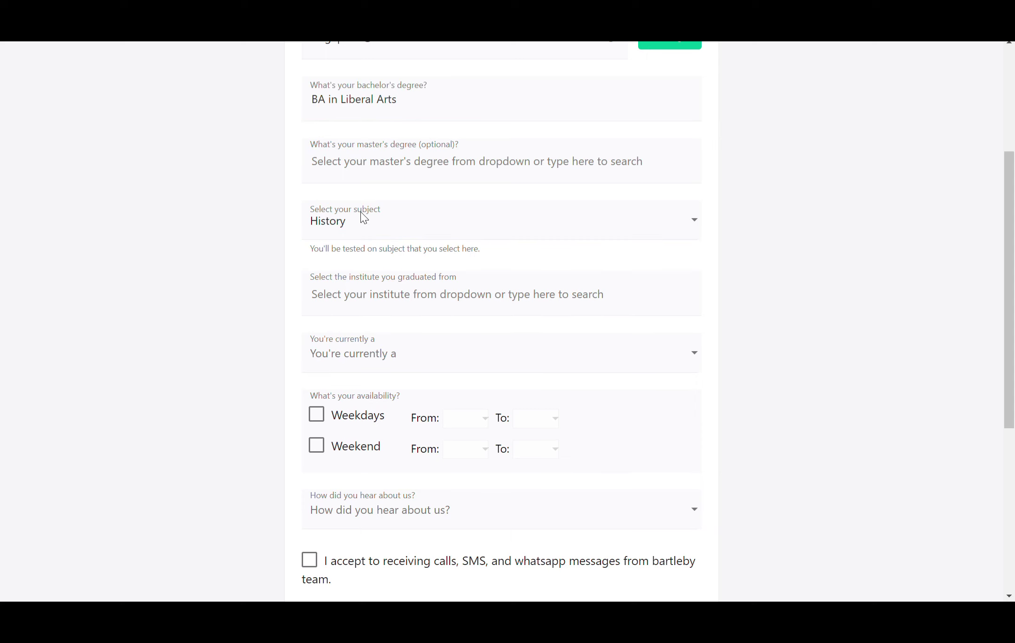
{"action": "scroll", "coordinate": [362, 217], "scroll_direction": "down", "scroll_amount": 1}
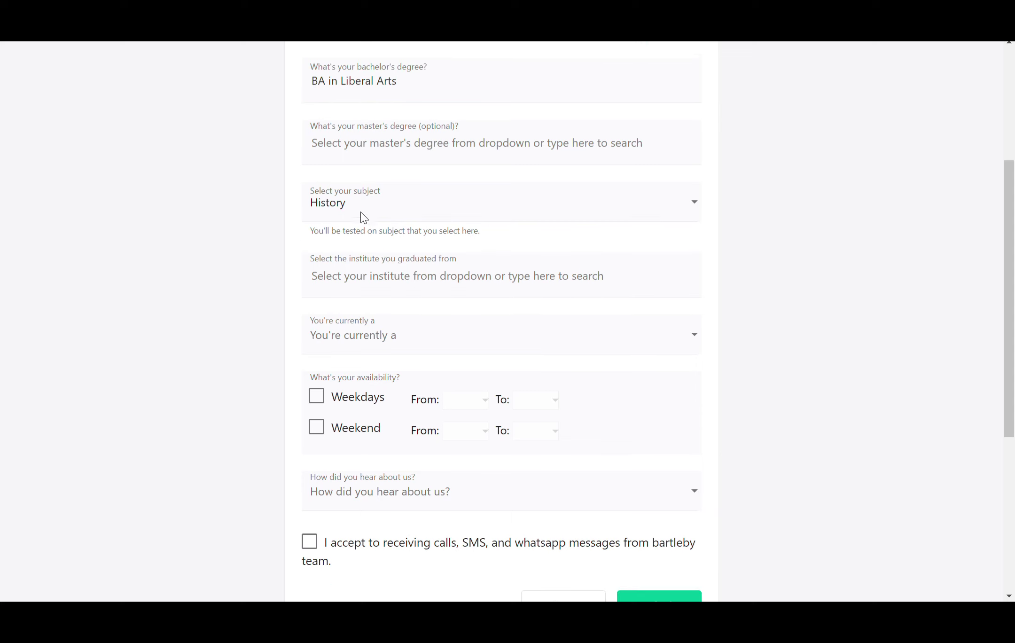
Step: Change the bachelor's degree to BA in Mathematics to check its test subject availability
{"action": "left_click", "coordinate": [380, 92]}
{"action": "scroll", "coordinate": [380, 161], "scroll_direction": "down", "scroll_amount": 1}
{"action": "left_click", "coordinate": [379, 282]}
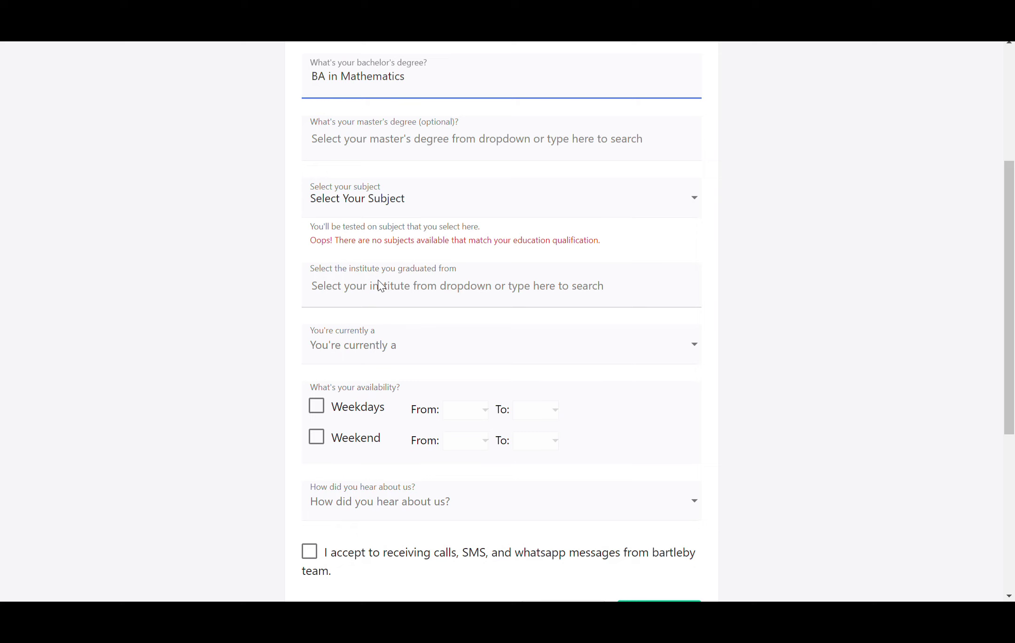
Step: Change the bachelor's degree to BA in Psychology and select Psychology as the test subject
{"action": "left_click", "coordinate": [378, 92]}
{"action": "scroll", "coordinate": [383, 160], "scroll_direction": "down", "scroll_amount": 3}
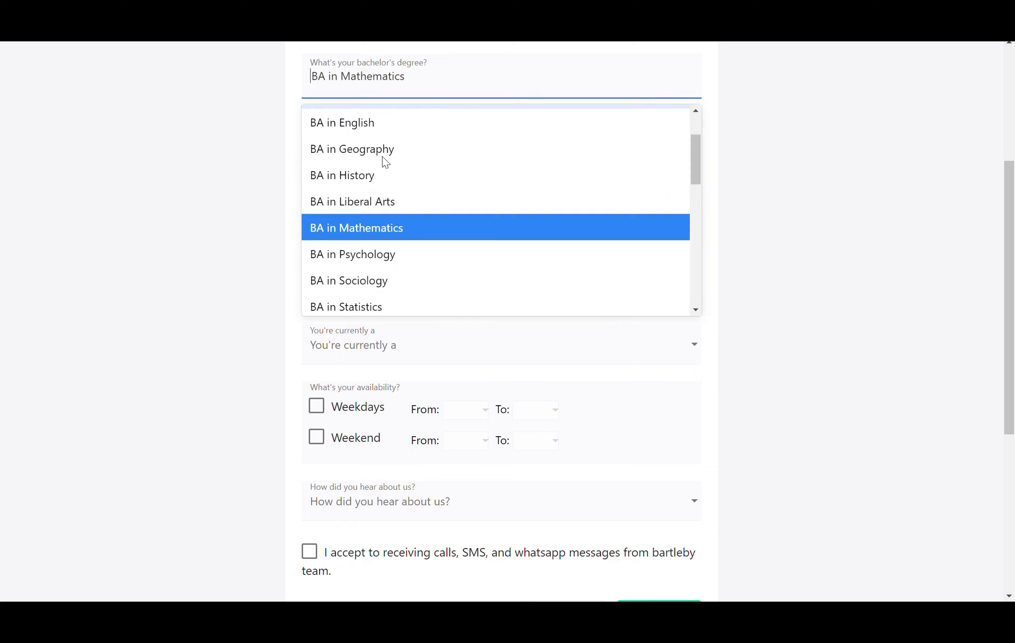
{"action": "left_click", "coordinate": [359, 246]}
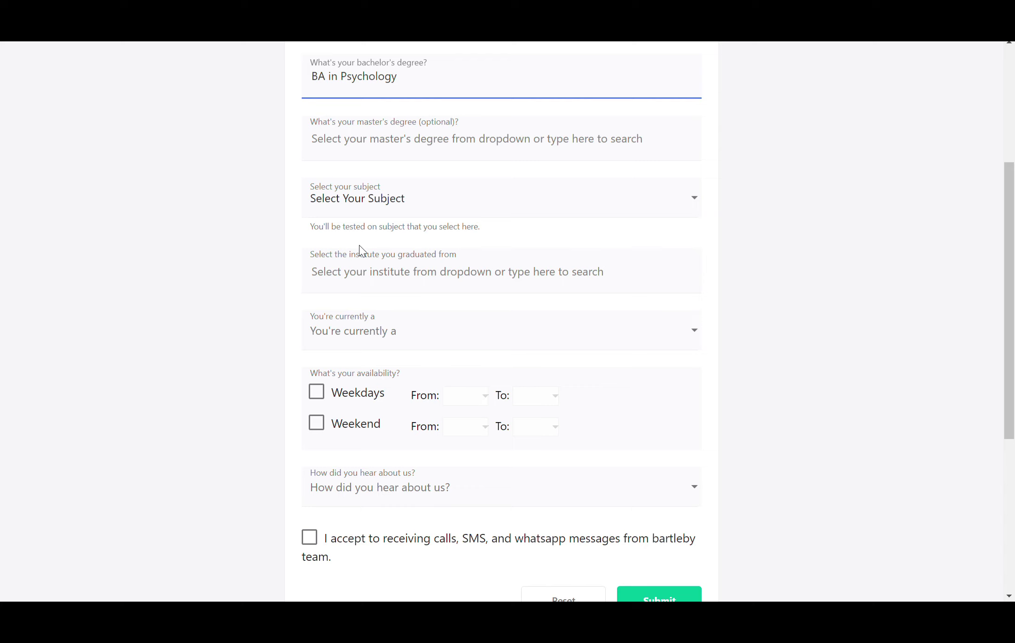
{"action": "left_click", "coordinate": [389, 200]}
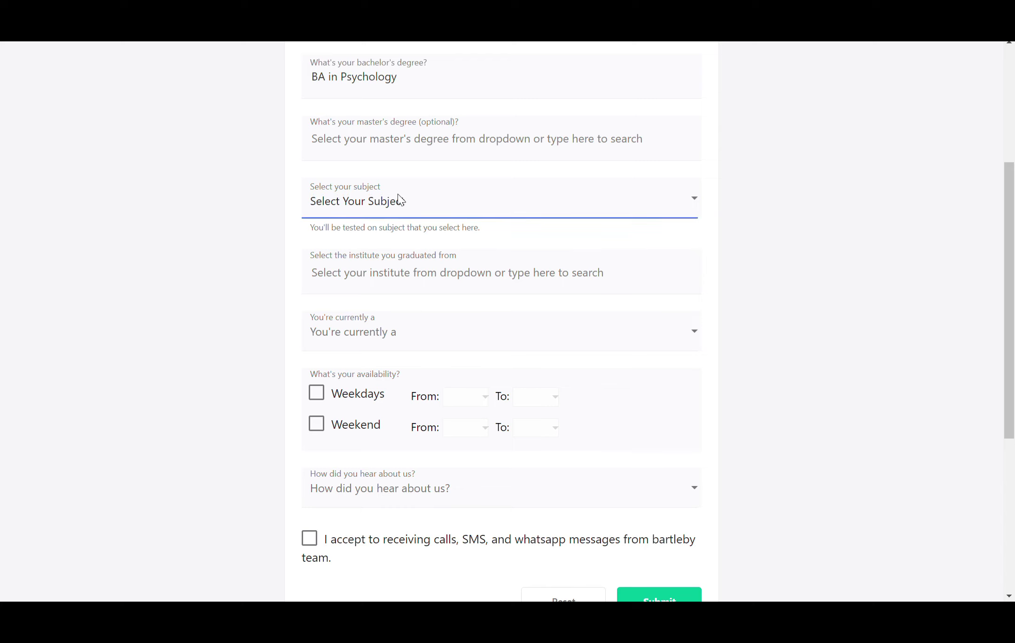
{"action": "type", "text": "psy"}
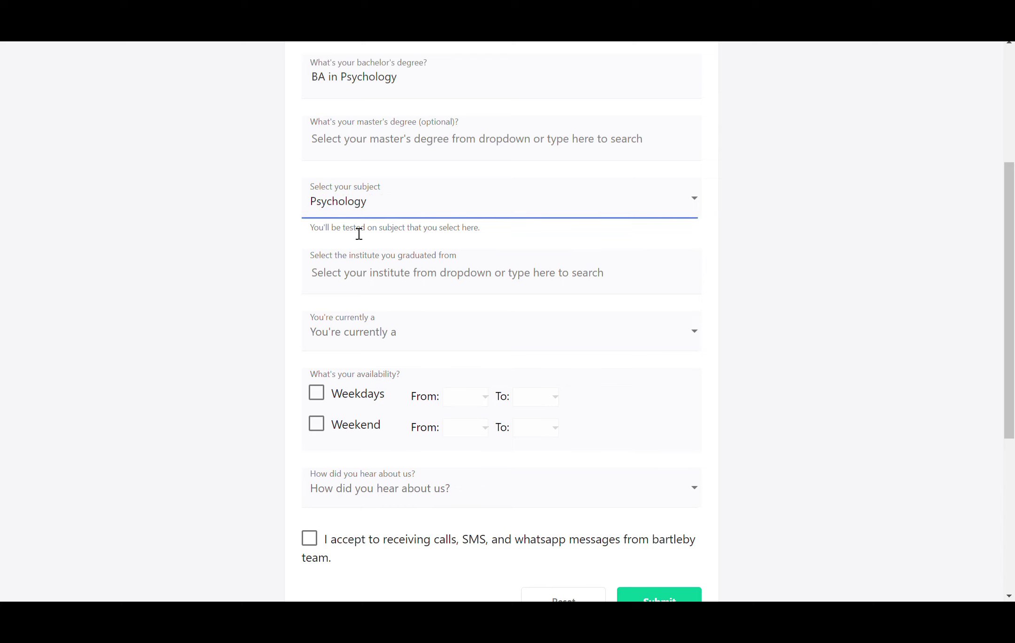
Step: Change the bachelor's degree to BA in Sociology and look through the test subjects offered for it
{"action": "left_click", "coordinate": [333, 93]}
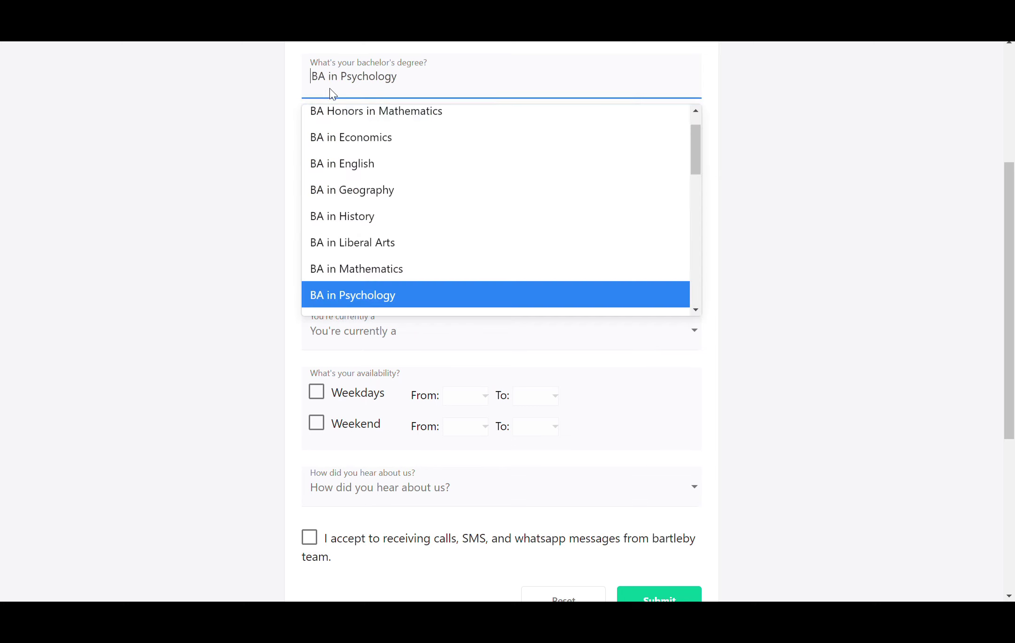
{"action": "scroll", "coordinate": [367, 187], "scroll_direction": "down", "scroll_amount": 2}
{"action": "scroll", "coordinate": [367, 187], "scroll_direction": "down", "scroll_amount": 1}
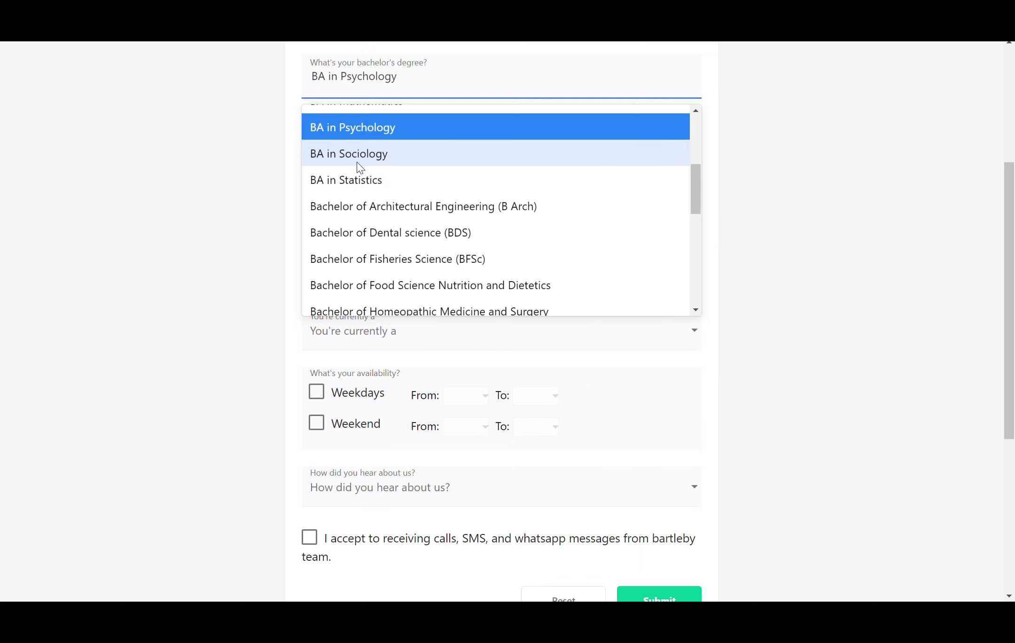
{"action": "left_click", "coordinate": [360, 168]}
{"action": "left_click", "coordinate": [360, 168]}
{"action": "left_click", "coordinate": [358, 197]}
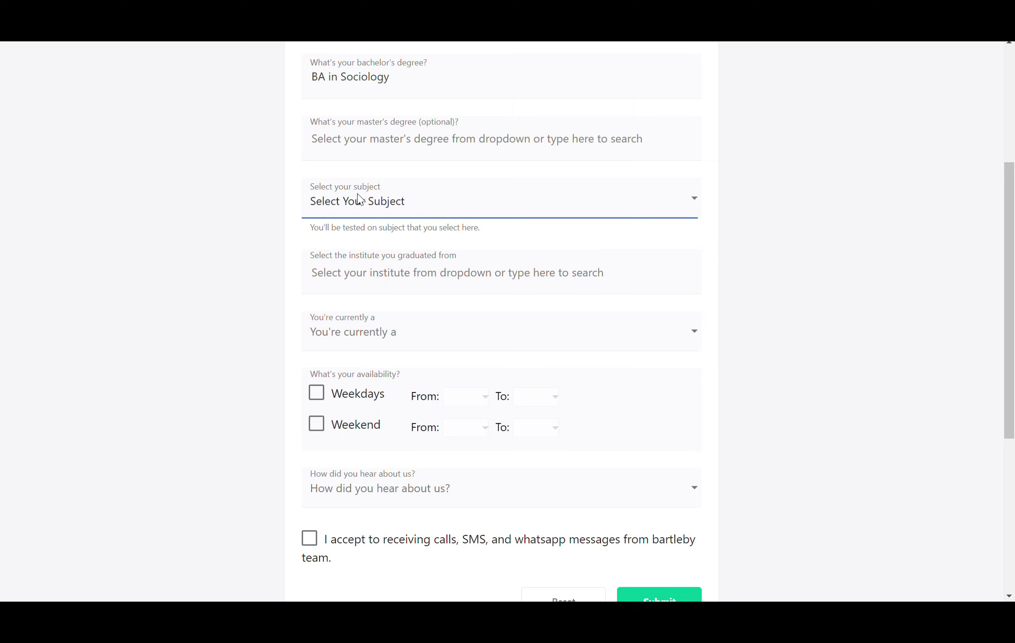
{"action": "left_click", "coordinate": [343, 235]}
Step: Change the bachelor's degree to BA in Statistics to check its test subject availability
{"action": "left_click", "coordinate": [377, 70]}
{"action": "scroll", "coordinate": [374, 207], "scroll_direction": "down", "scroll_amount": 1}
{"action": "scroll", "coordinate": [372, 203], "scroll_direction": "down", "scroll_amount": 2}
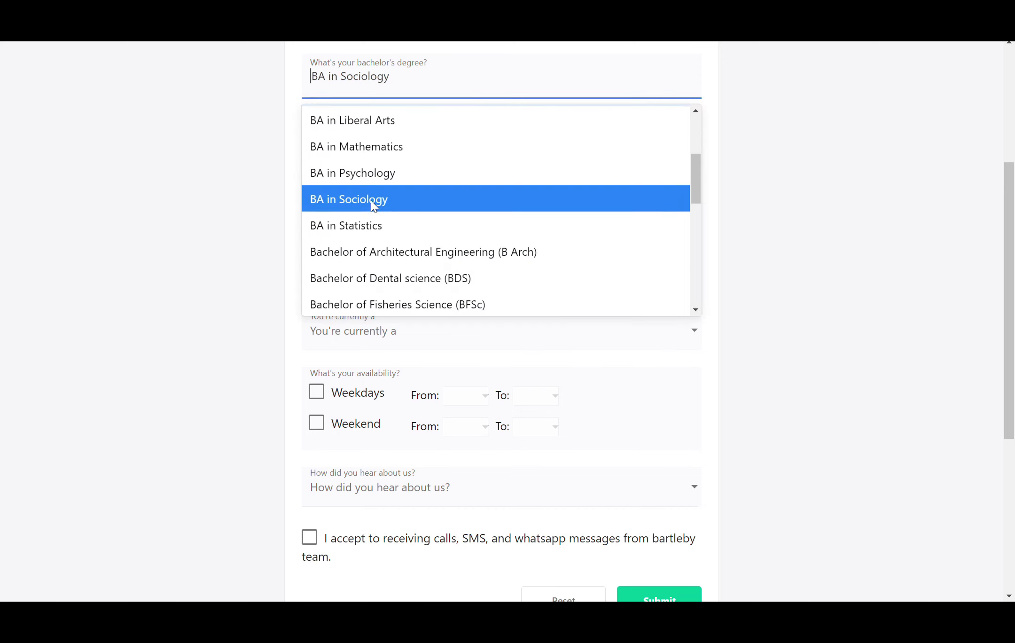
{"action": "left_click", "coordinate": [365, 222]}
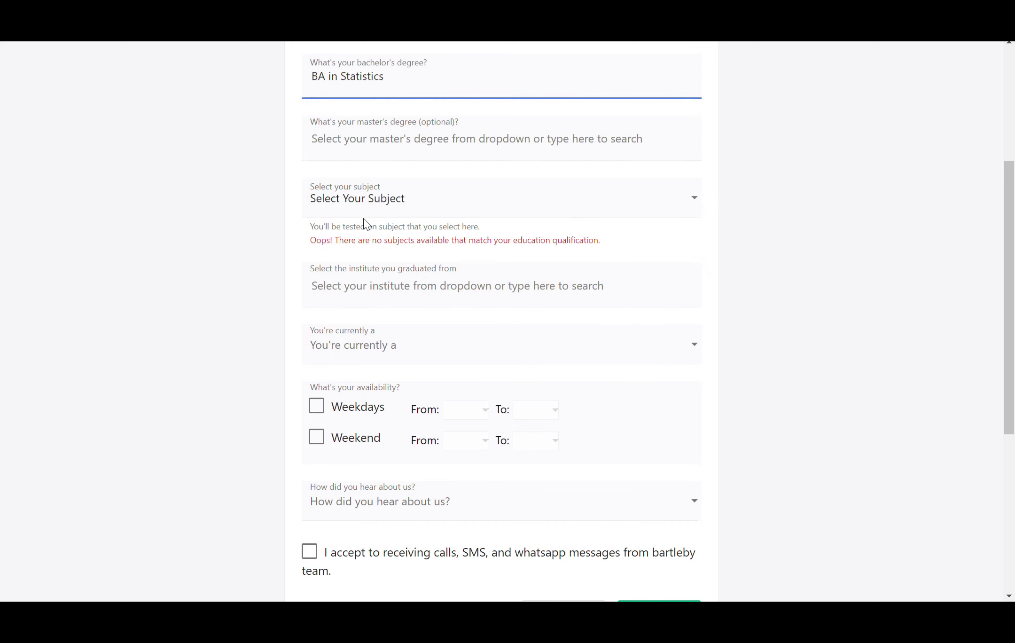
Step: Change the bachelor's degree to Bachelor of Architectural Engineering (B Arch) to check its test subject availability
{"action": "left_click", "coordinate": [386, 74]}
{"action": "scroll", "coordinate": [397, 189], "scroll_direction": "down", "scroll_amount": 3}
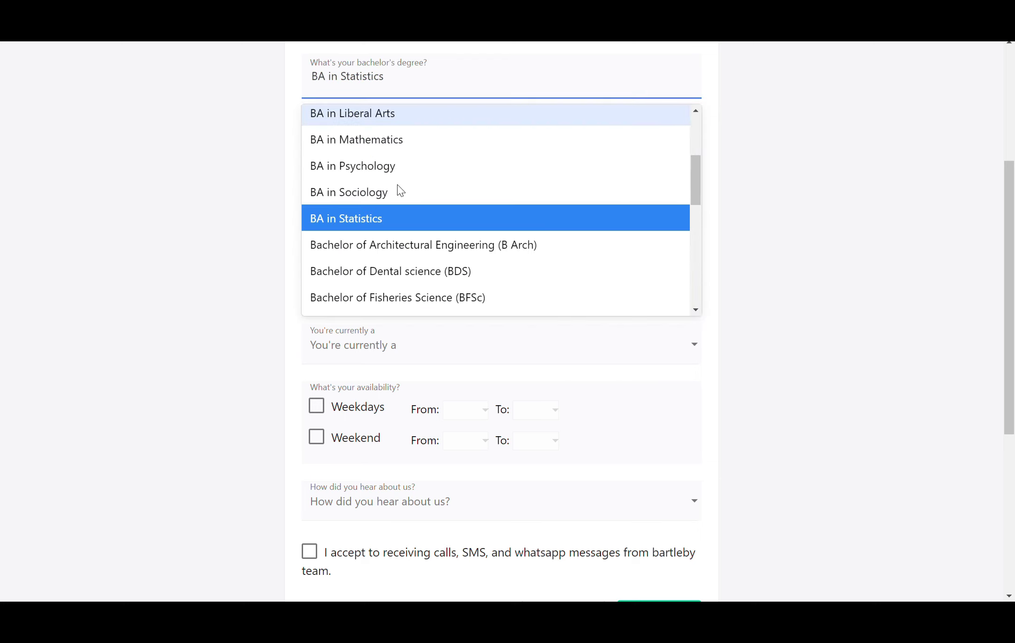
{"action": "left_click", "coordinate": [348, 248]}
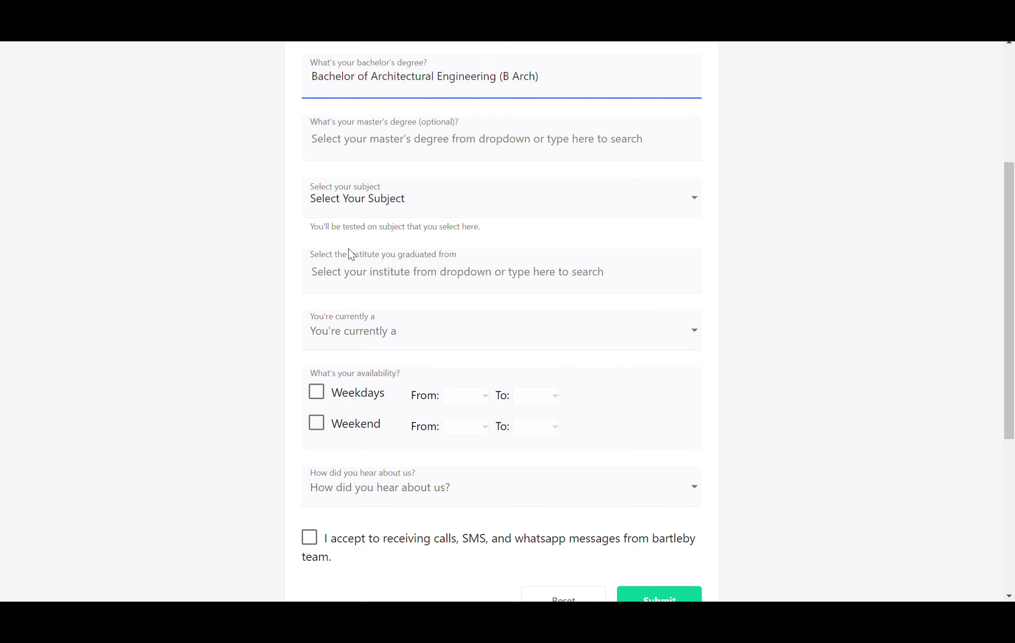
Step: Change the bachelor's degree to Bachelor of Dental science (BDS) and select Anatomy and Physiology as the test subject
{"action": "left_click", "coordinate": [354, 86]}
{"action": "scroll", "coordinate": [373, 185], "scroll_direction": "down", "scroll_amount": 3}
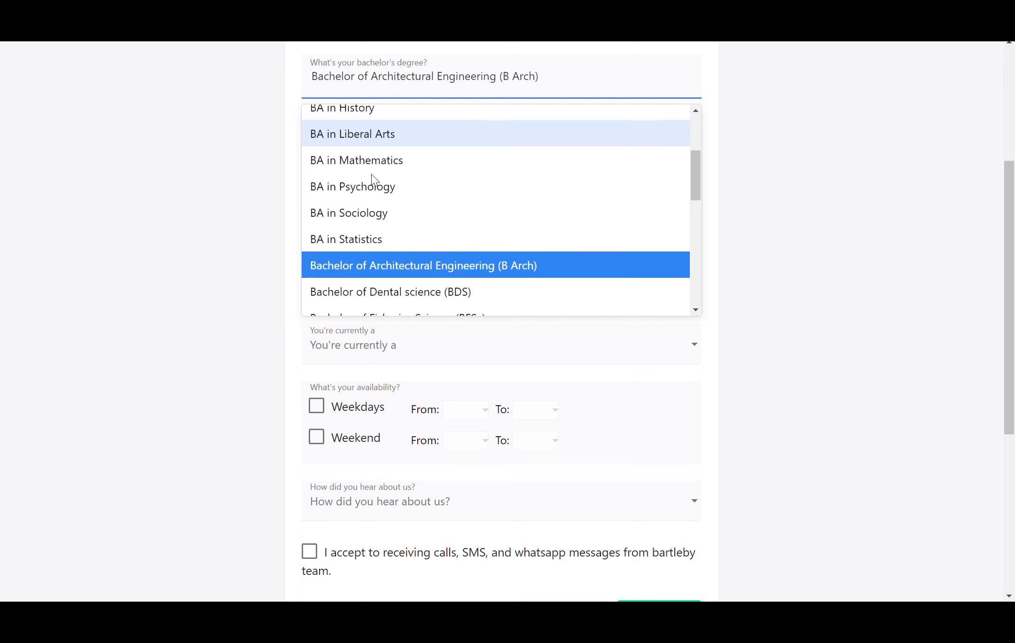
{"action": "left_click", "coordinate": [376, 225]}
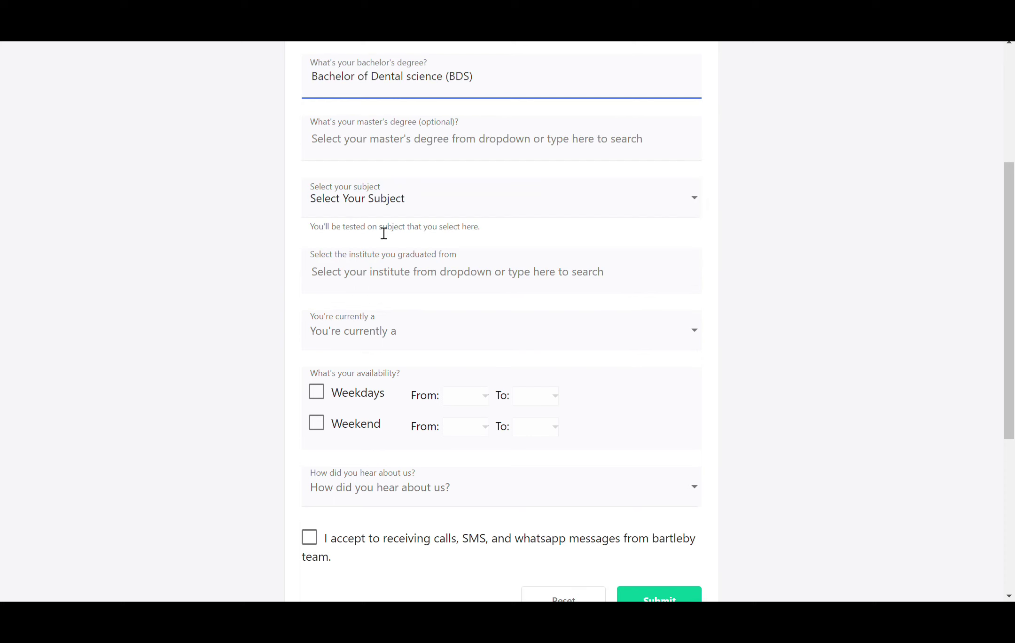
{"action": "left_click", "coordinate": [376, 214]}
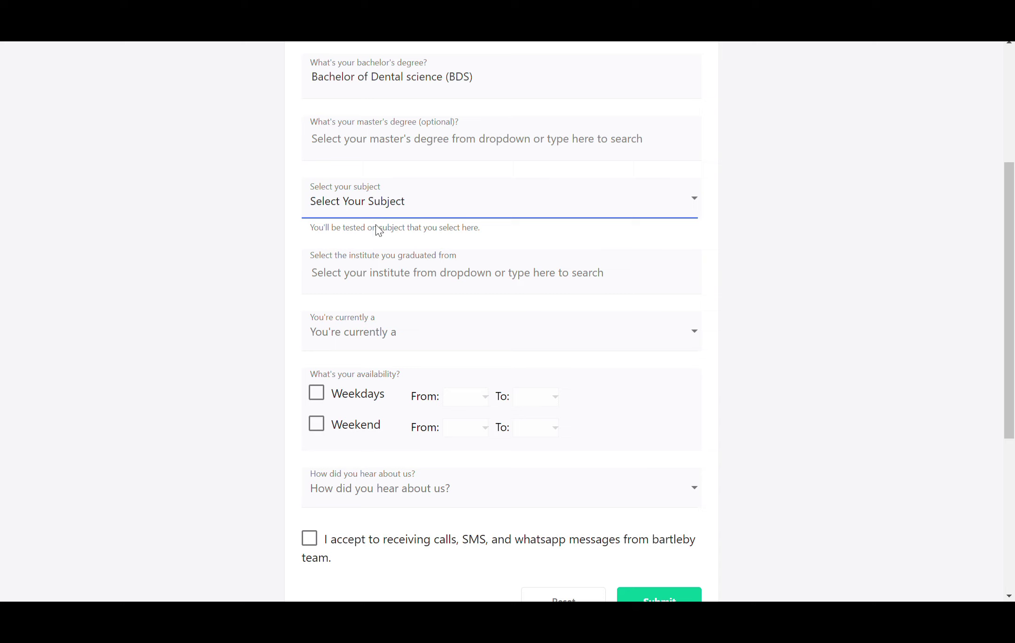
{"action": "left_click", "coordinate": [381, 232]}
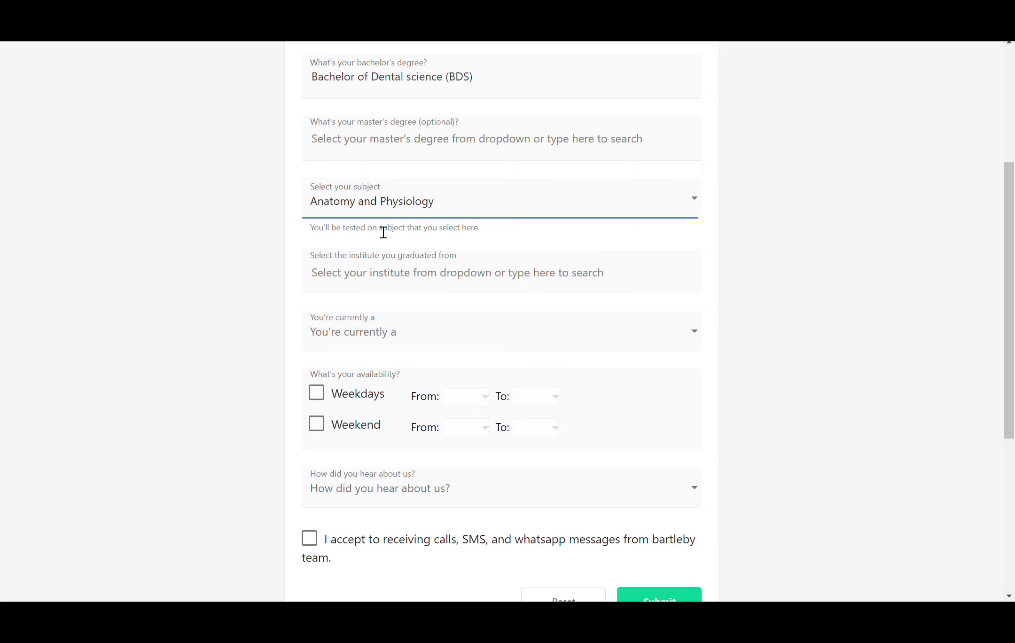
Step: Change the bachelor's degree to Bachelor of Fisheries Science (BFSc) to check its test subject availability
{"action": "left_click", "coordinate": [400, 91]}
{"action": "scroll", "coordinate": [413, 202], "scroll_direction": "down", "scroll_amount": 1}
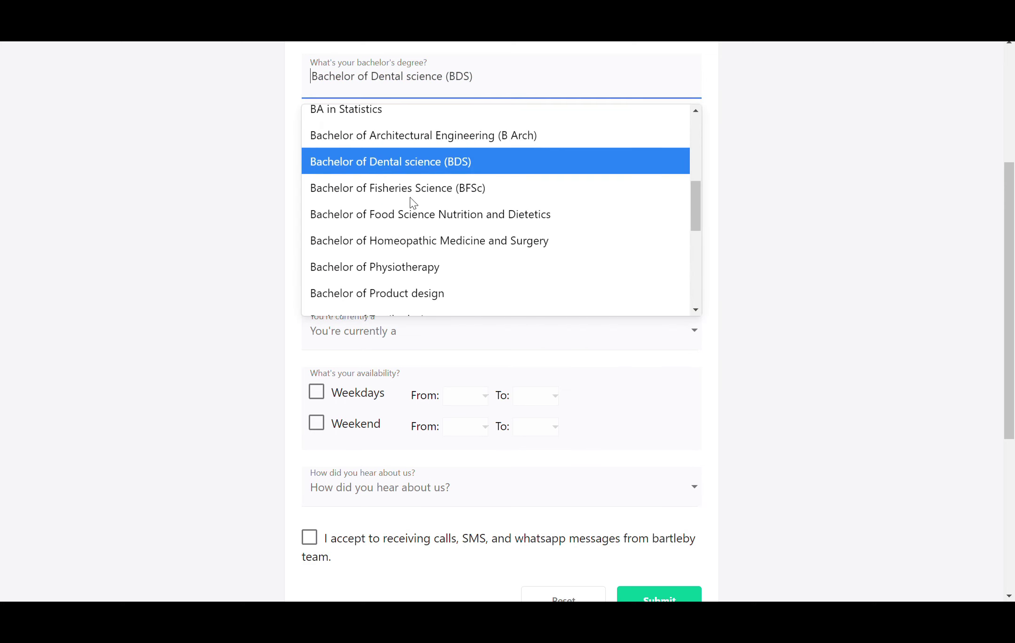
{"action": "left_click", "coordinate": [388, 178]}
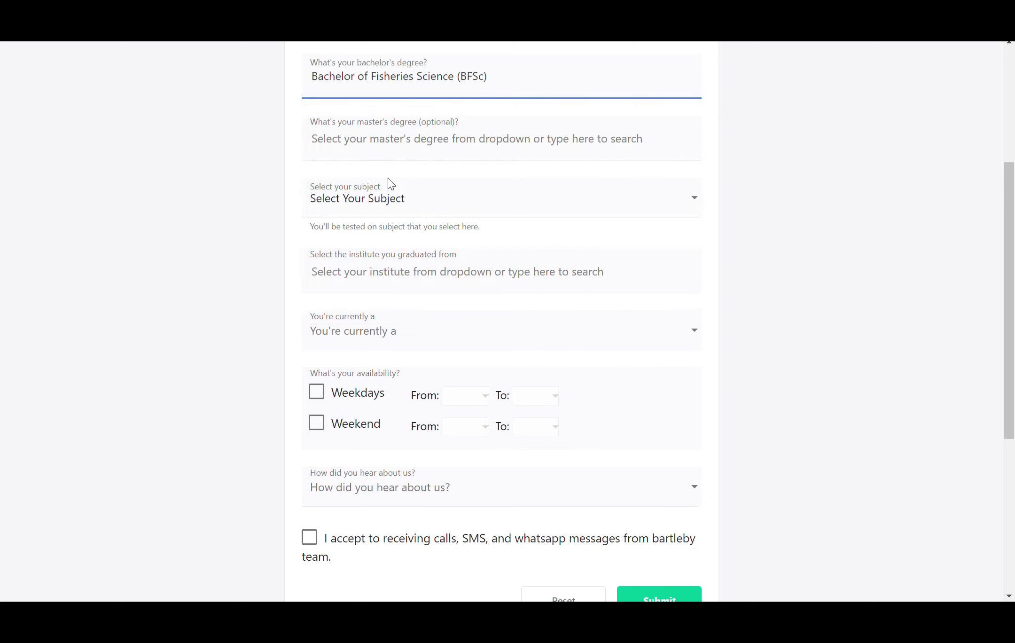
Step: Change the bachelor's degree to Bachelor of Food Science Nutrition and Dietetics to check its test subject availability
{"action": "left_click", "coordinate": [422, 82]}
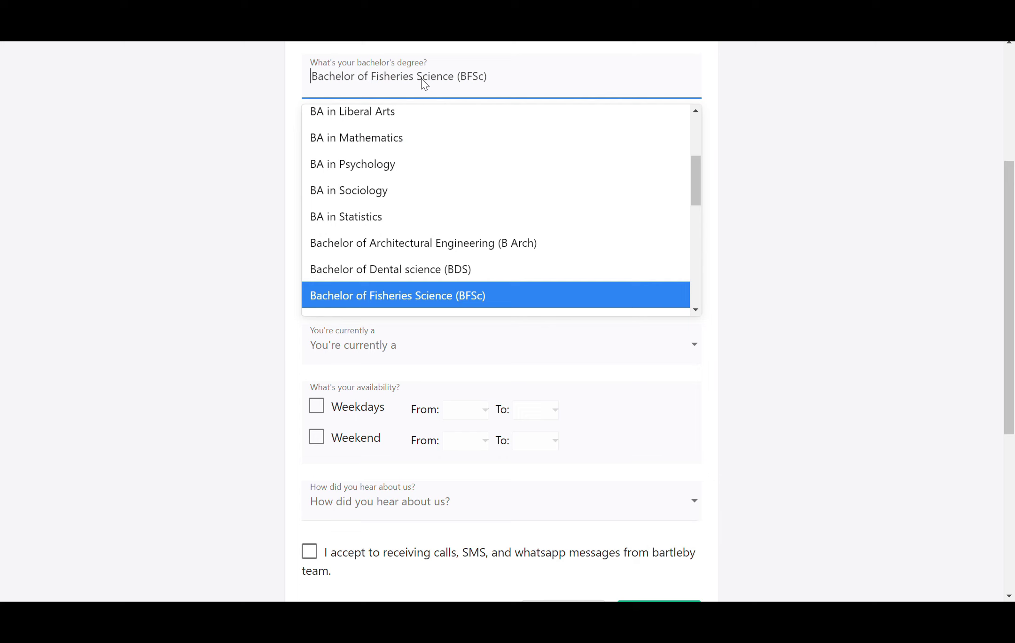
{"action": "scroll", "coordinate": [417, 218], "scroll_direction": "down", "scroll_amount": 2}
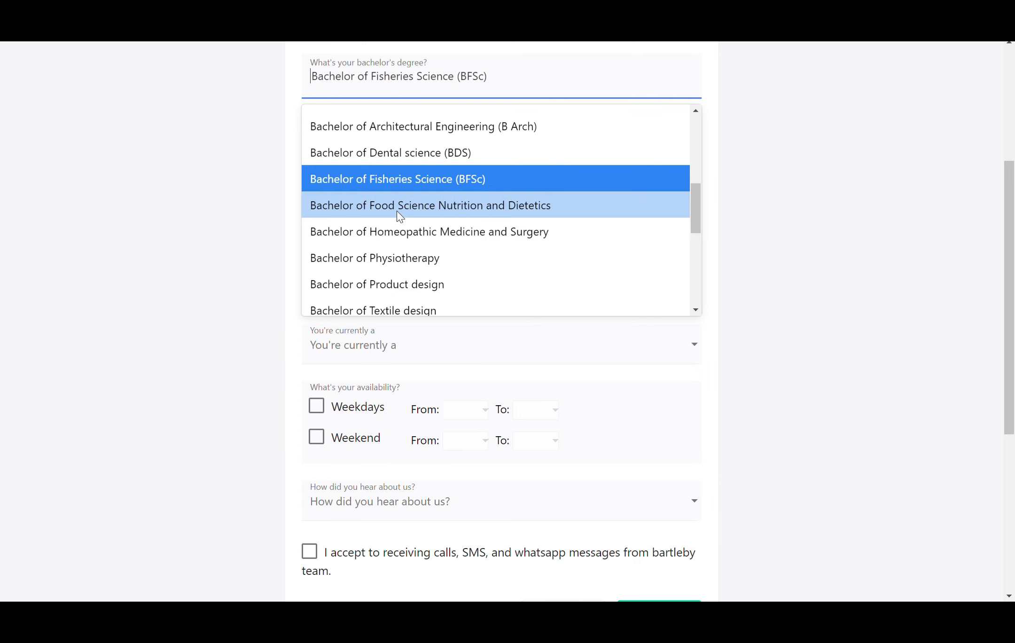
{"action": "left_click", "coordinate": [398, 212]}
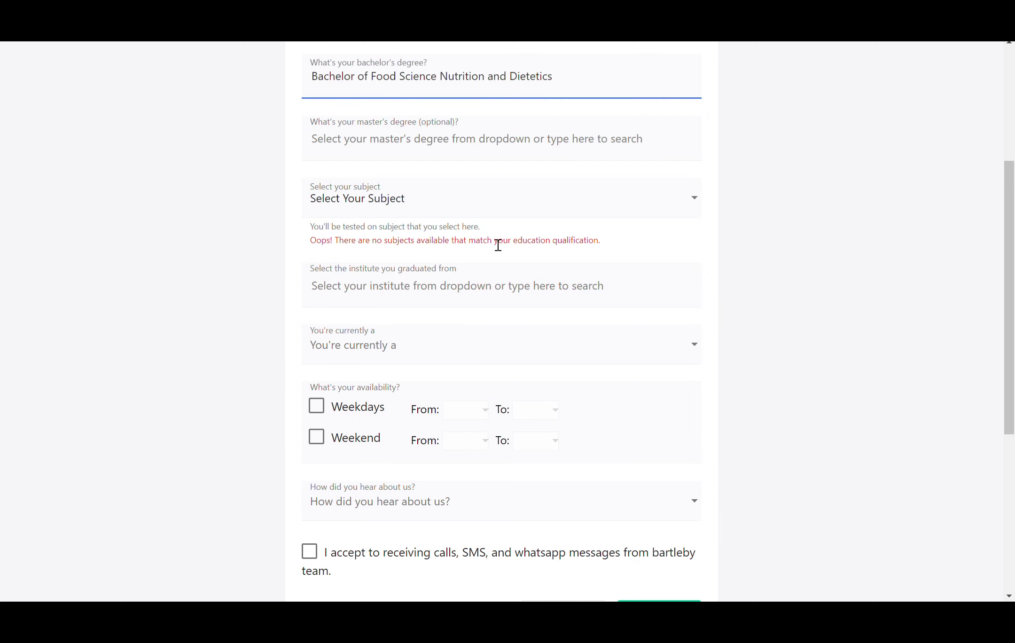
Step: Check test subject availability for the bachelor's degrees Bachelor of Homeopathic Medicine and Surgery and Bachelor of Physiotherapy by selecting each in turn
{"action": "left_click", "coordinate": [436, 92]}
{"action": "scroll", "coordinate": [438, 224], "scroll_direction": "down", "scroll_amount": 3}
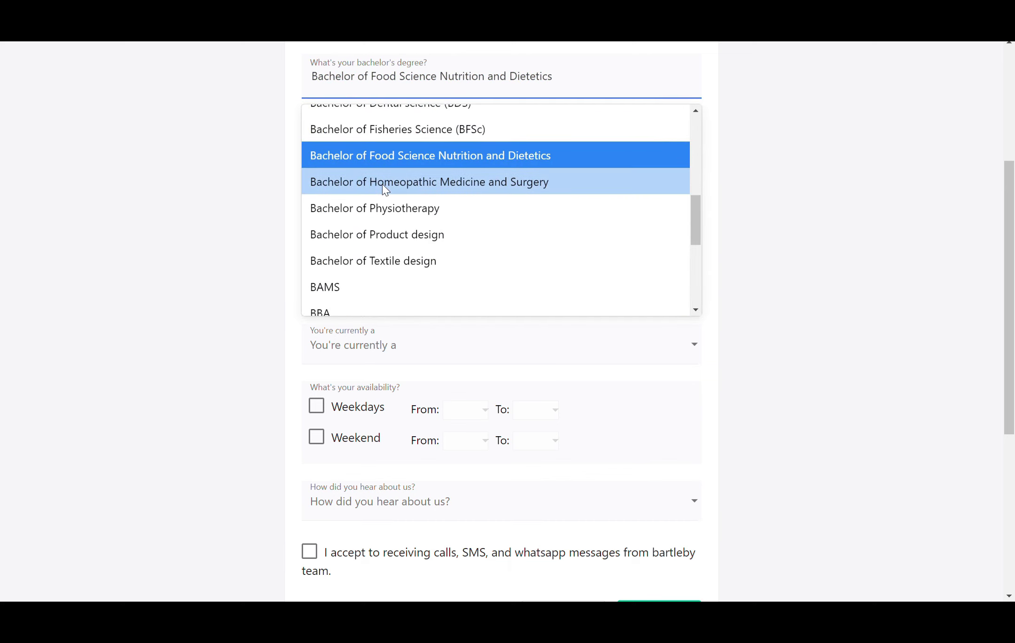
{"action": "left_click", "coordinate": [382, 184]}
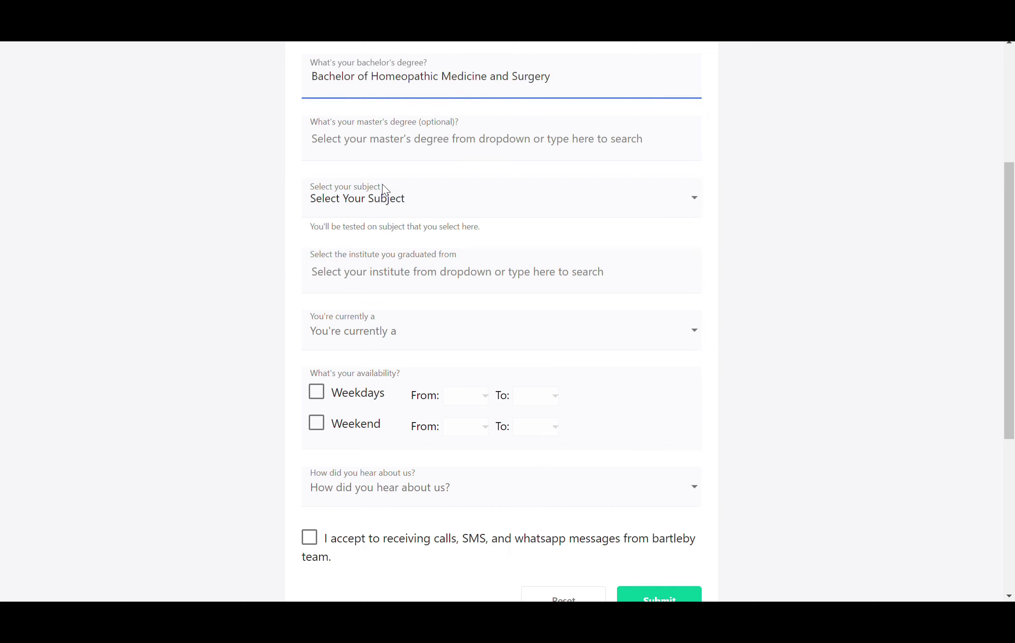
{"action": "left_click", "coordinate": [379, 79]}
{"action": "scroll", "coordinate": [393, 174], "scroll_direction": "down", "scroll_amount": 2}
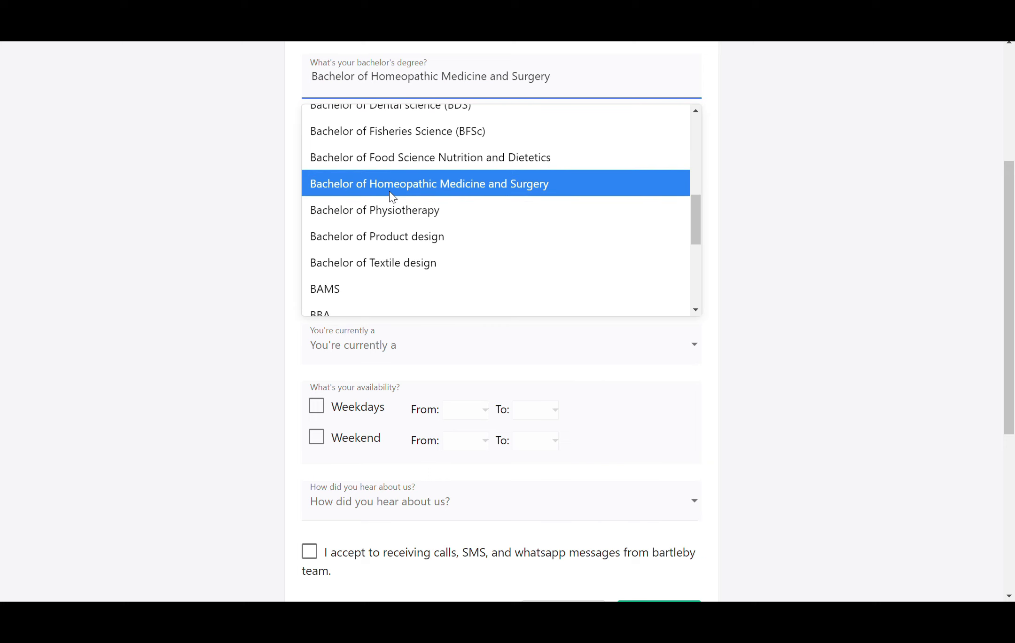
{"action": "left_click", "coordinate": [390, 209]}
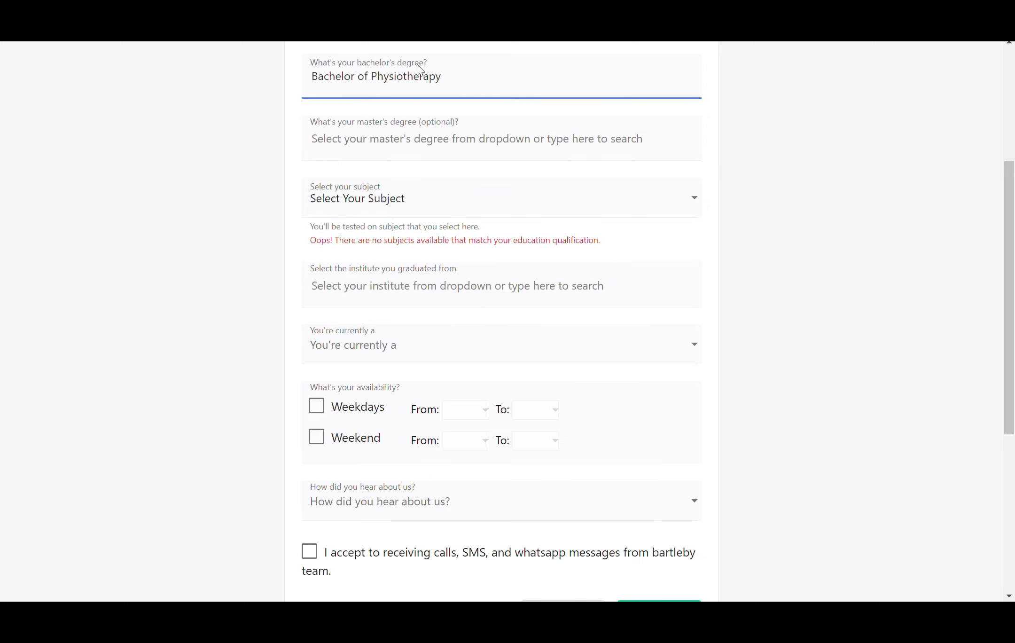
Step: Check test subject availability for the bachelor's degrees Bachelor of Product design and Bachelor of Textile design by selecting each in turn
{"action": "left_click", "coordinate": [413, 86]}
{"action": "scroll", "coordinate": [394, 182], "scroll_direction": "down", "scroll_amount": 3}
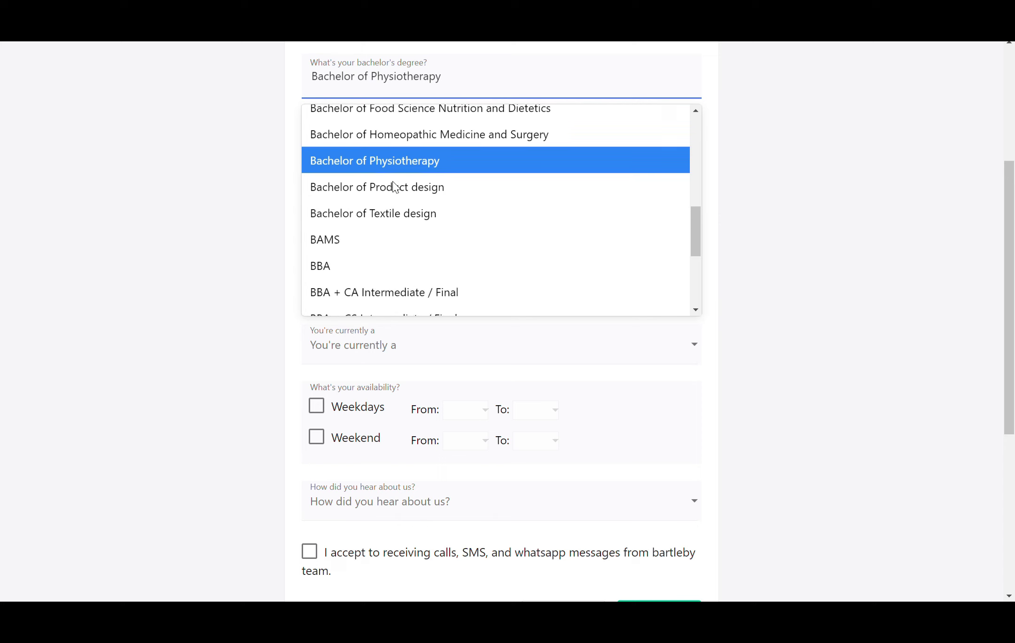
{"action": "left_click", "coordinate": [380, 145]}
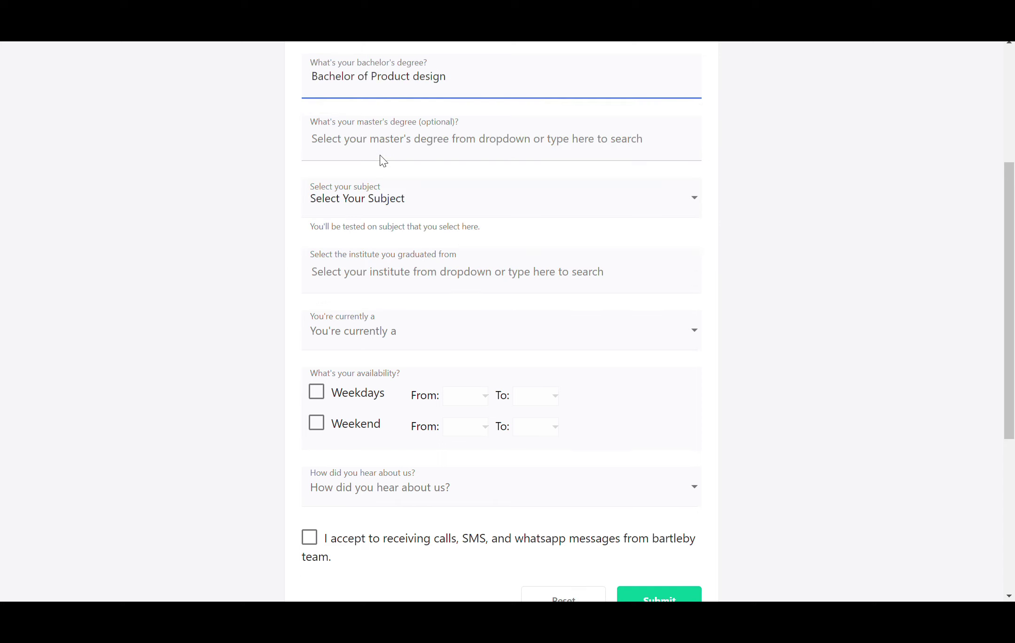
{"action": "left_click", "coordinate": [388, 91]}
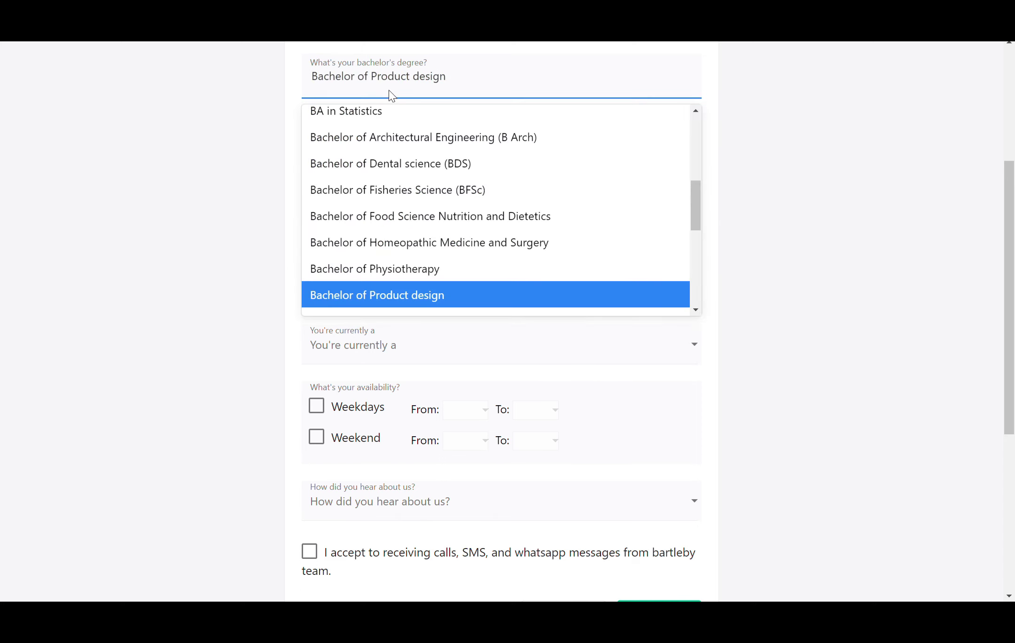
{"action": "scroll", "coordinate": [400, 183], "scroll_direction": "down", "scroll_amount": 2}
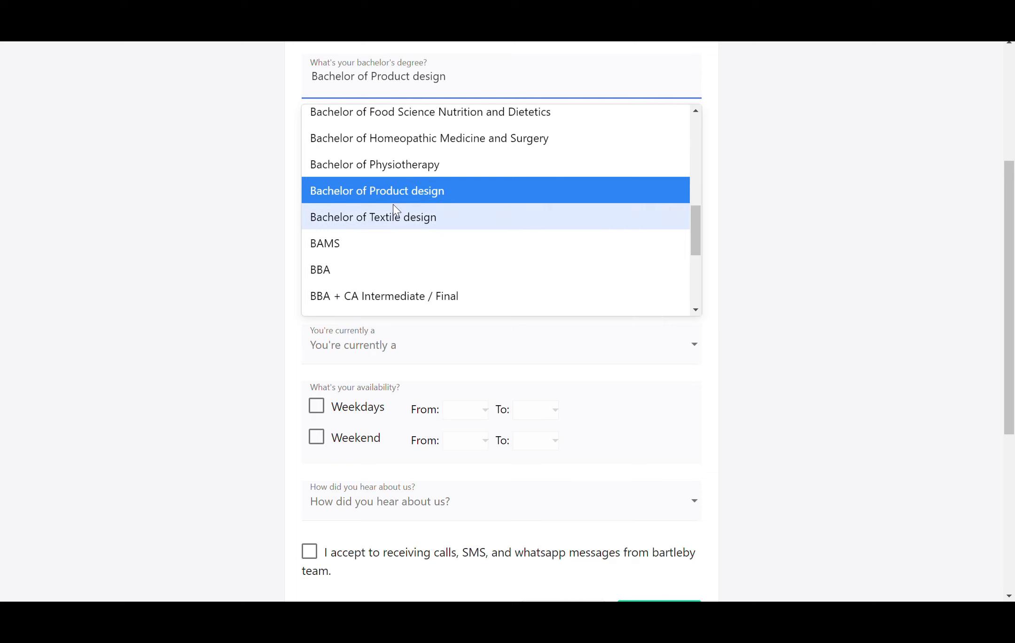
{"action": "left_click", "coordinate": [394, 230]}
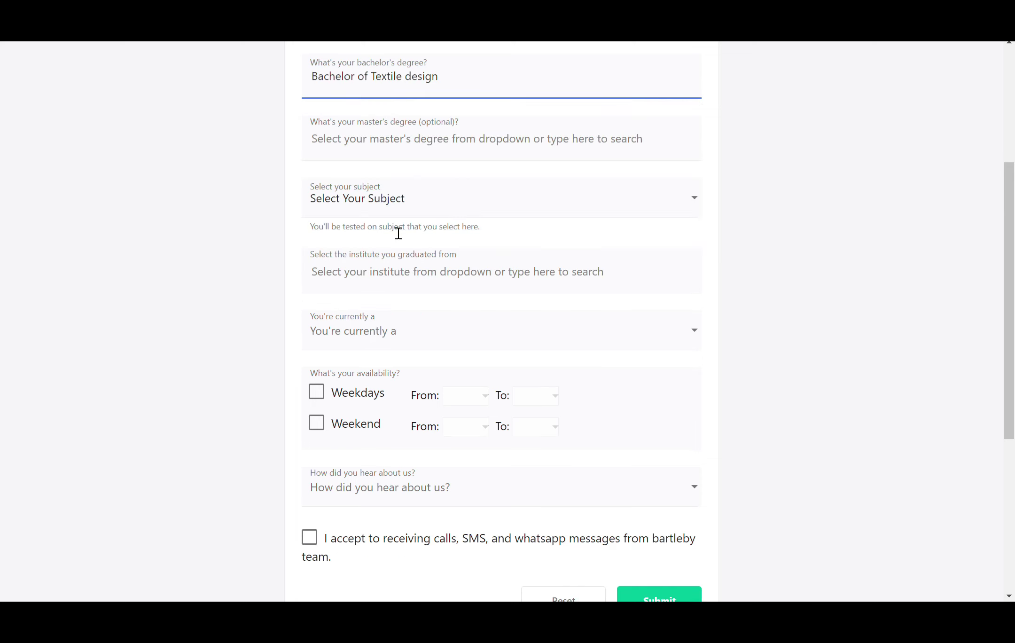
Step: Change the bachelor's degree to BAMS to check its test subject availability
{"action": "left_click", "coordinate": [414, 92]}
{"action": "scroll", "coordinate": [405, 175], "scroll_direction": "down", "scroll_amount": 5}
{"action": "scroll", "coordinate": [405, 175], "scroll_direction": "up", "scroll_amount": 2}
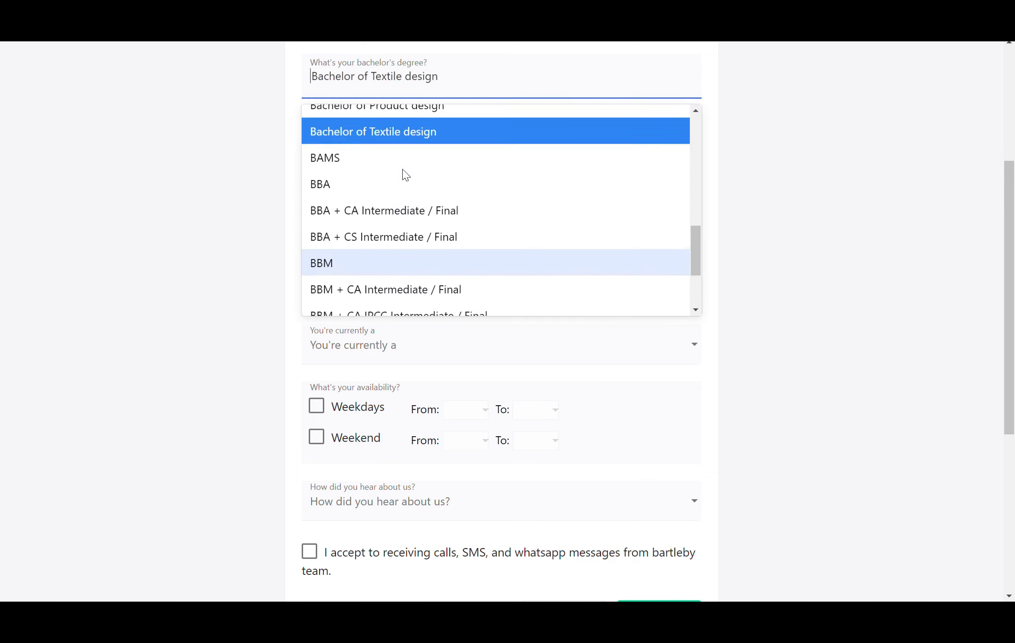
{"action": "left_click", "coordinate": [350, 166]}
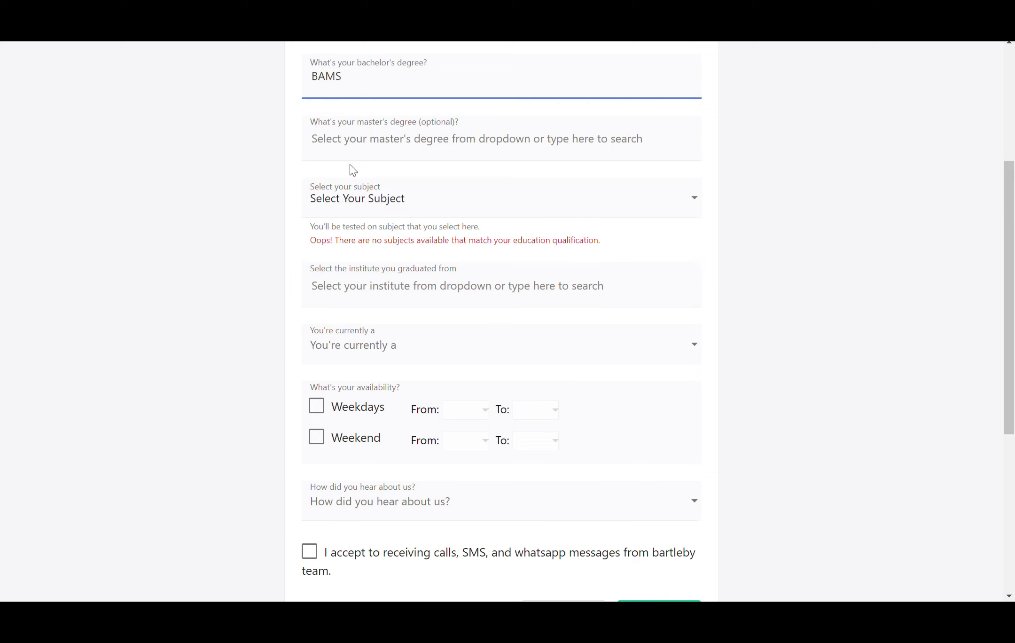
Step: Change the bachelor's degree to BBA and look through the subject choices offered for it
{"action": "left_click", "coordinate": [335, 86]}
{"action": "scroll", "coordinate": [399, 177], "scroll_direction": "down", "scroll_amount": 2}
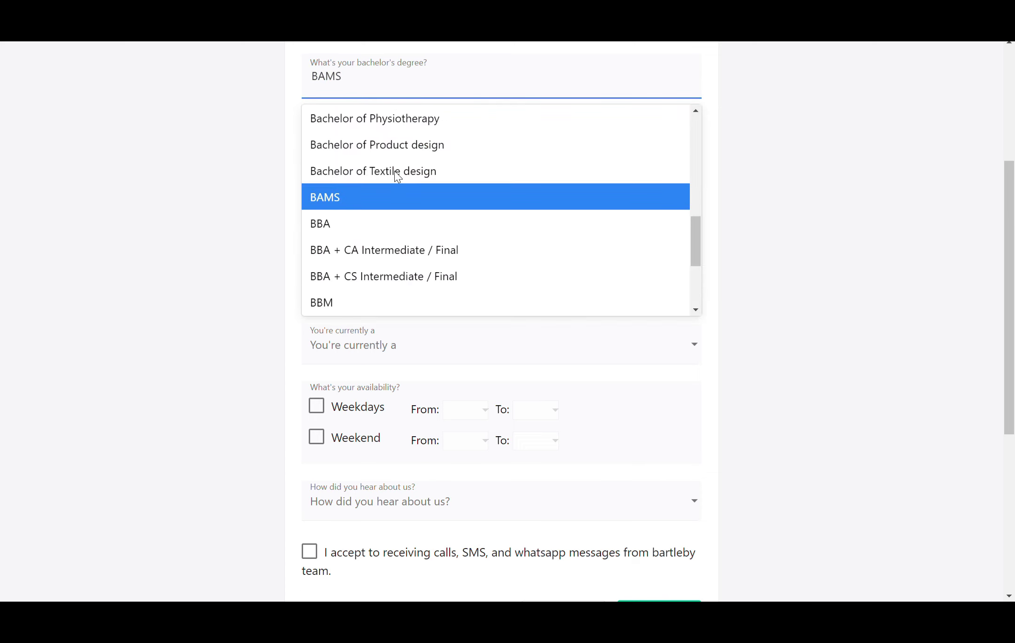
{"action": "left_click", "coordinate": [339, 216]}
{"action": "left_click", "coordinate": [362, 206]}
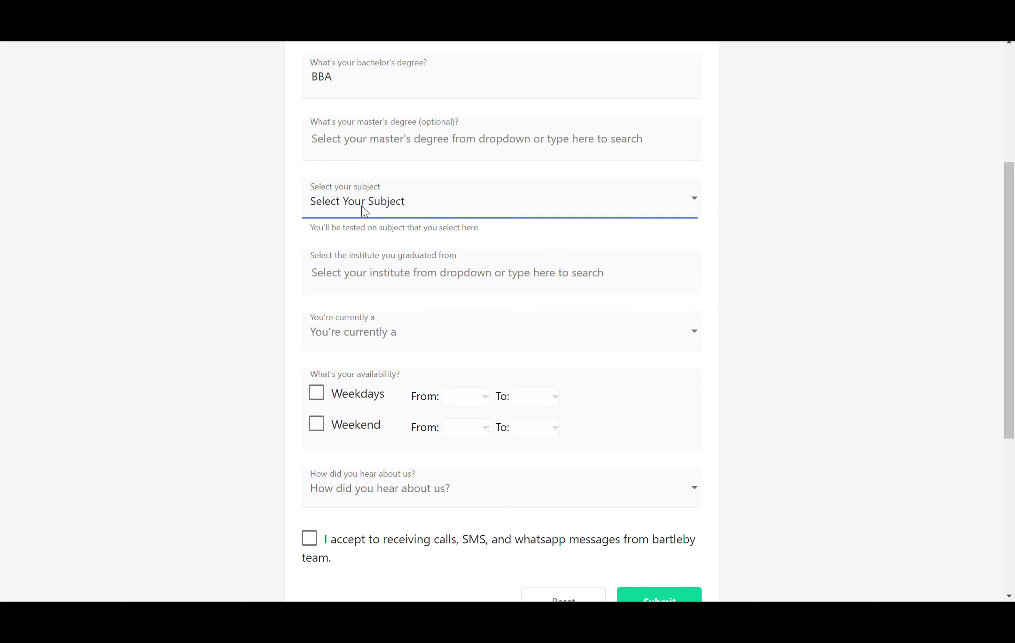
{"action": "left_click", "coordinate": [368, 232]}
Step: Check test subject availability for BBA + CA Intermediate / Final and BBA + CS Intermediate / Final by selecting each as the bachelor's degree
{"action": "left_click", "coordinate": [347, 89]}
{"action": "scroll", "coordinate": [380, 162], "scroll_direction": "down", "scroll_amount": 2}
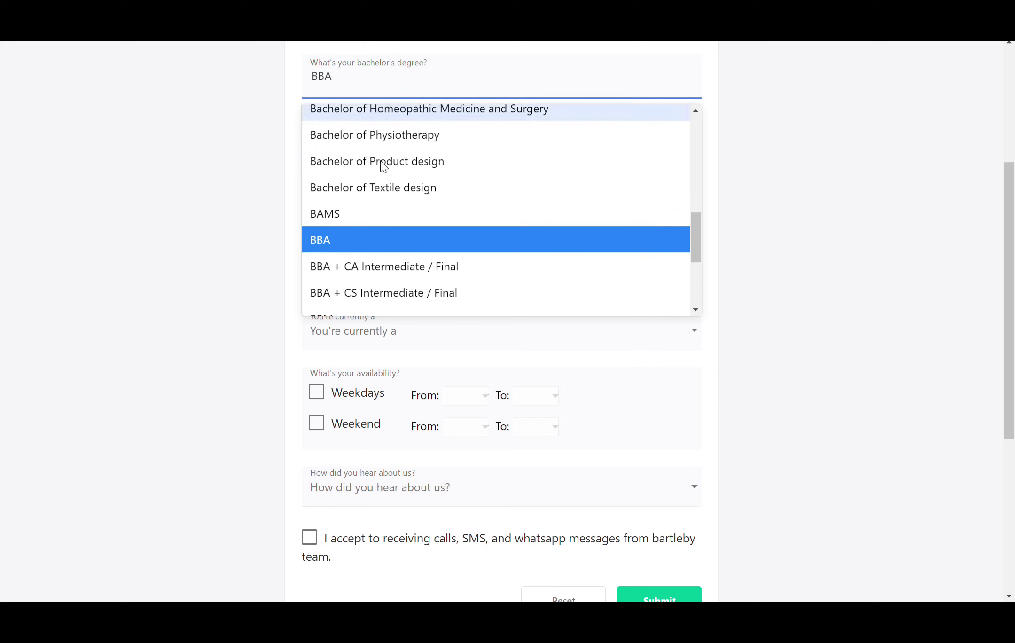
{"action": "scroll", "coordinate": [380, 163], "scroll_direction": "down", "scroll_amount": 2}
{"action": "left_click", "coordinate": [381, 160]}
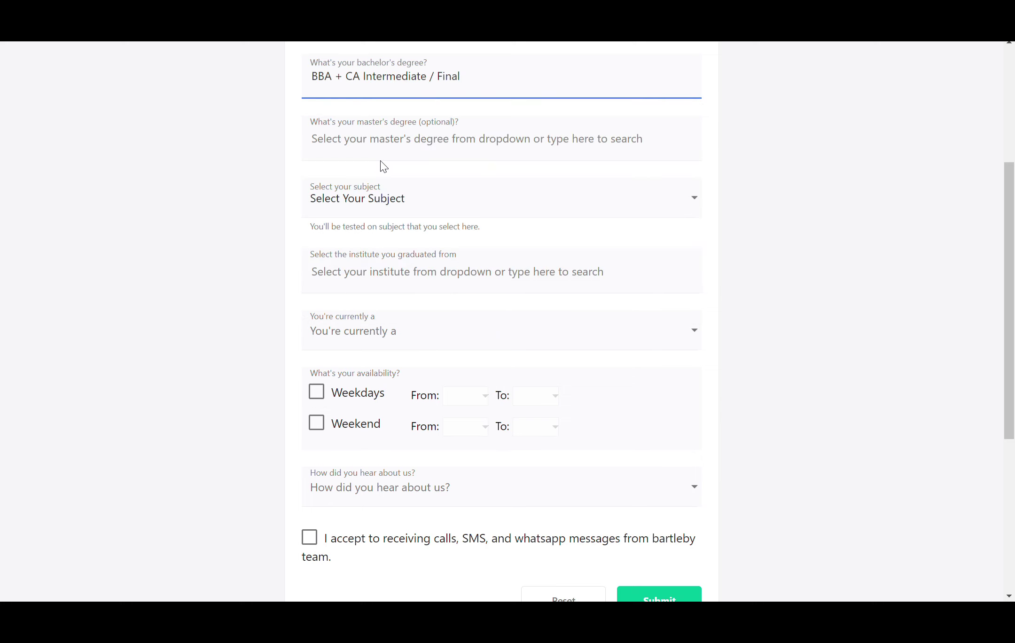
{"action": "left_click", "coordinate": [391, 76]}
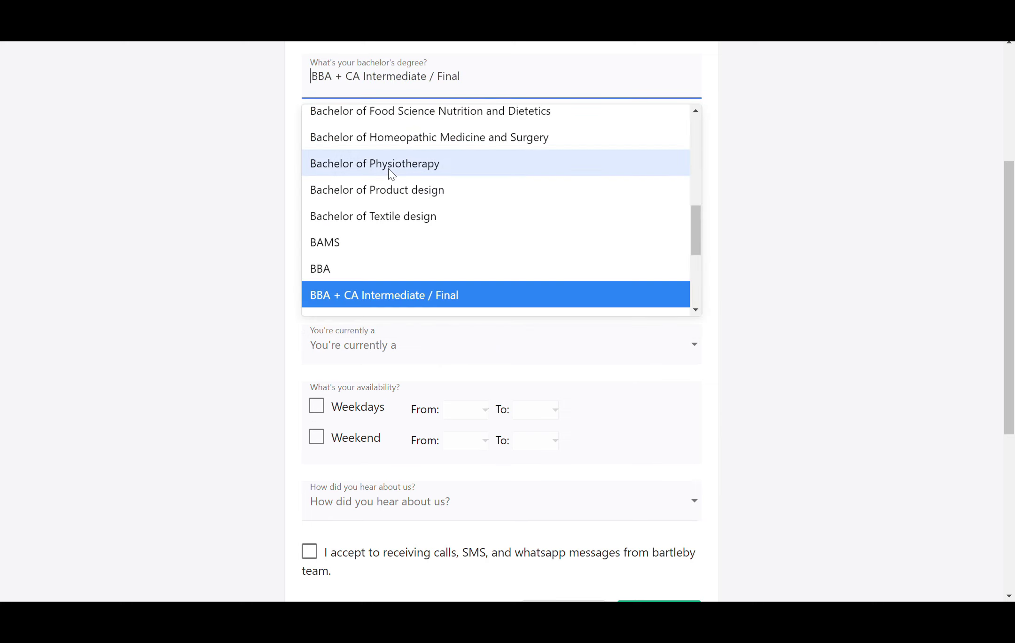
{"action": "scroll", "coordinate": [390, 169], "scroll_direction": "down", "scroll_amount": 3}
{"action": "scroll", "coordinate": [390, 173], "scroll_direction": "down", "scroll_amount": 1}
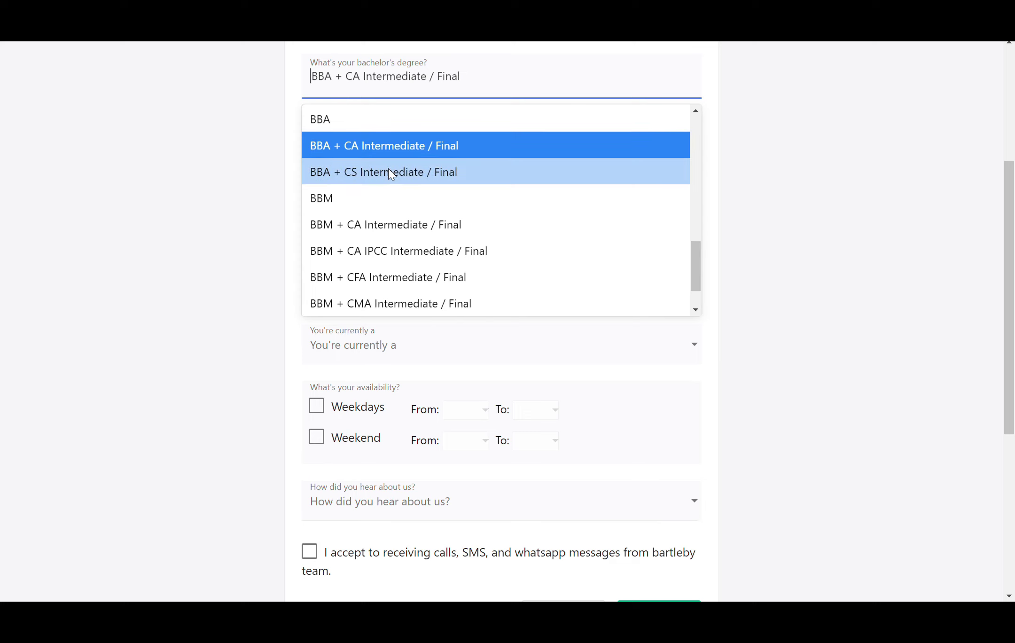
{"action": "left_click", "coordinate": [388, 170]}
Step: Check test subject availability for BBM and BBM + CA Intermediate / Final by selecting each as the bachelor's degree
{"action": "left_click", "coordinate": [371, 86]}
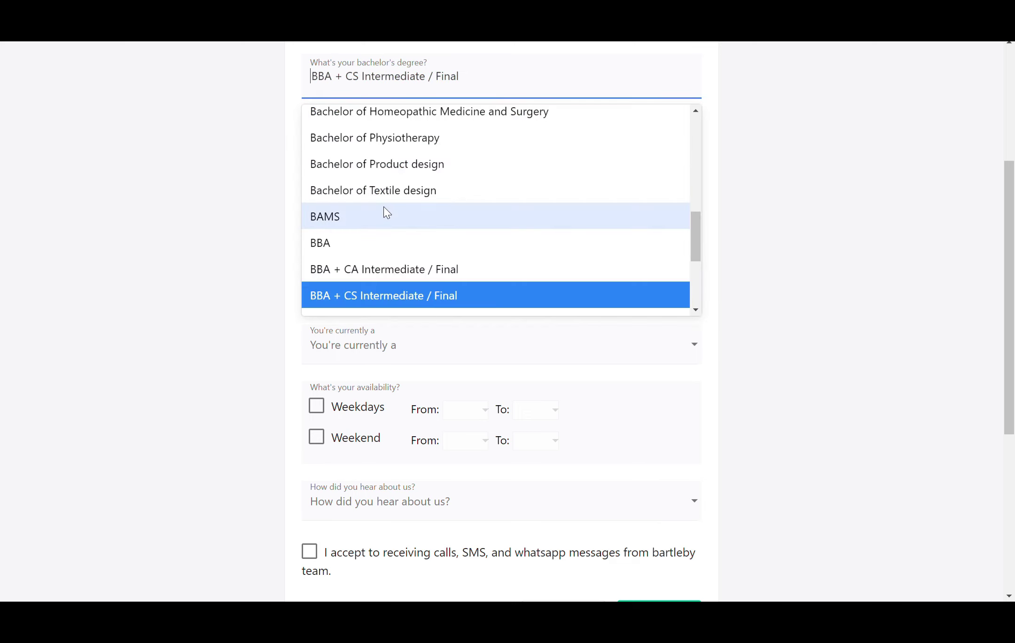
{"action": "scroll", "coordinate": [386, 208], "scroll_direction": "down", "scroll_amount": 3}
{"action": "left_click", "coordinate": [337, 162]}
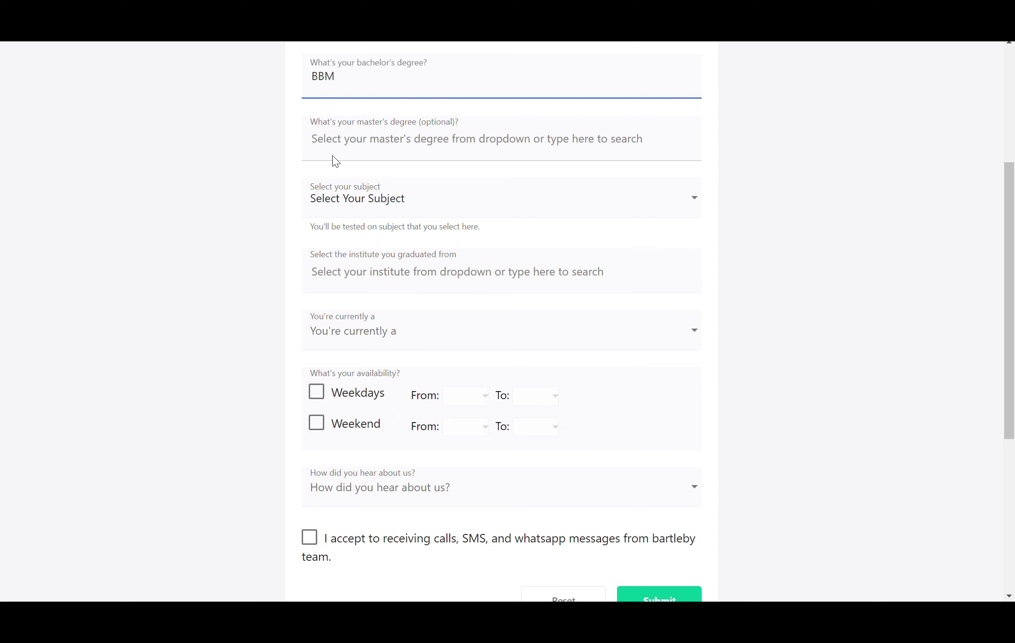
{"action": "left_click", "coordinate": [370, 78]}
{"action": "scroll", "coordinate": [378, 154], "scroll_direction": "down", "scroll_amount": 3}
{"action": "left_click", "coordinate": [355, 189]}
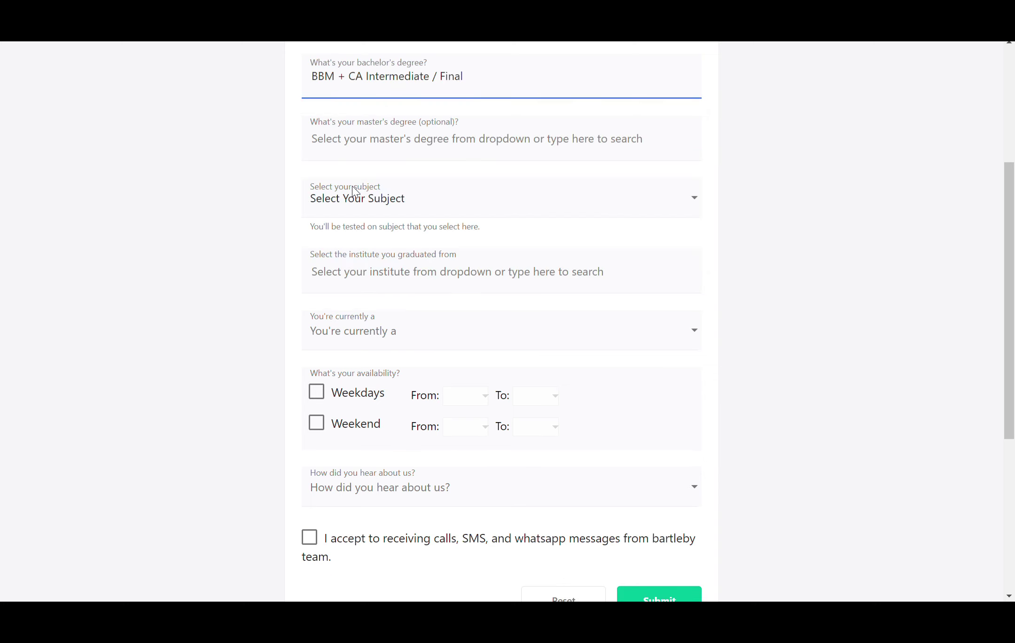
Step: Check test subject availability for BBM + CA IPCC Intermediate / Final and BBM + CPA by selecting each as the bachelor's degree
{"action": "left_click", "coordinate": [348, 83]}
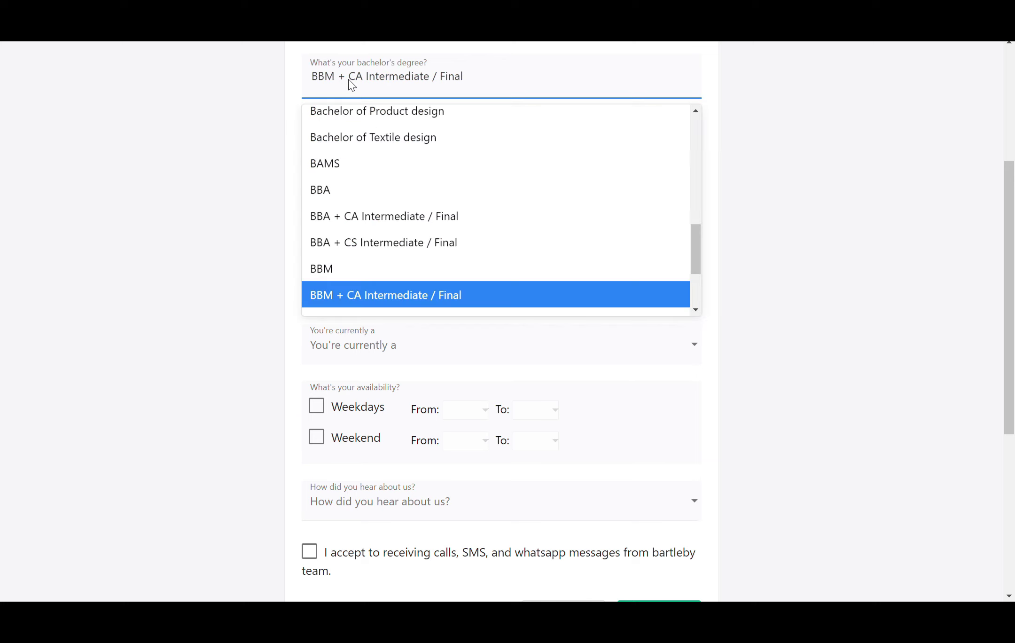
{"action": "scroll", "coordinate": [365, 179], "scroll_direction": "down", "scroll_amount": 3}
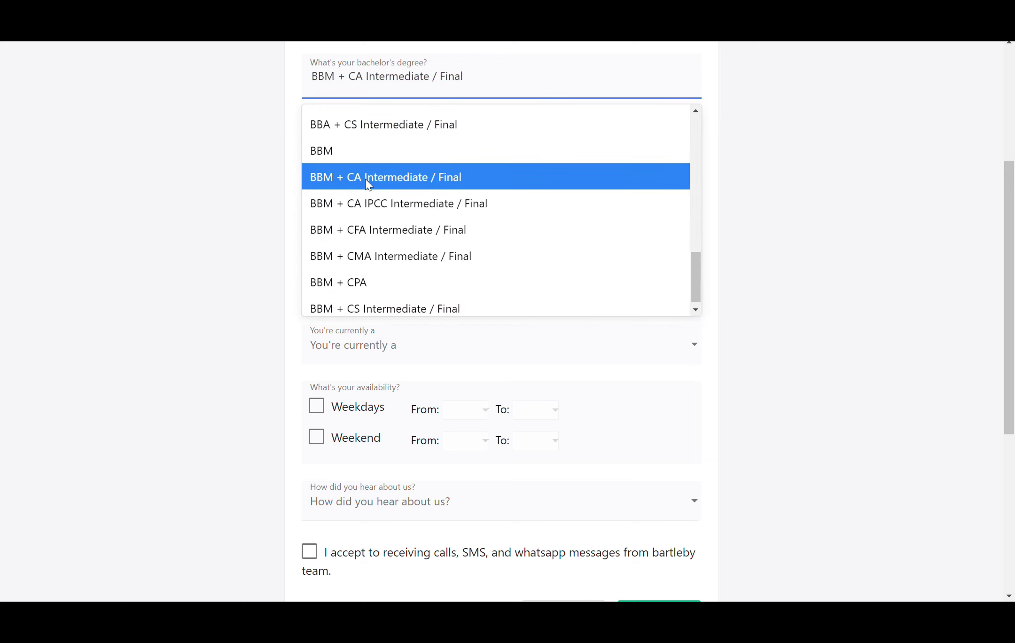
{"action": "left_click", "coordinate": [372, 207]}
{"action": "left_click", "coordinate": [381, 94]}
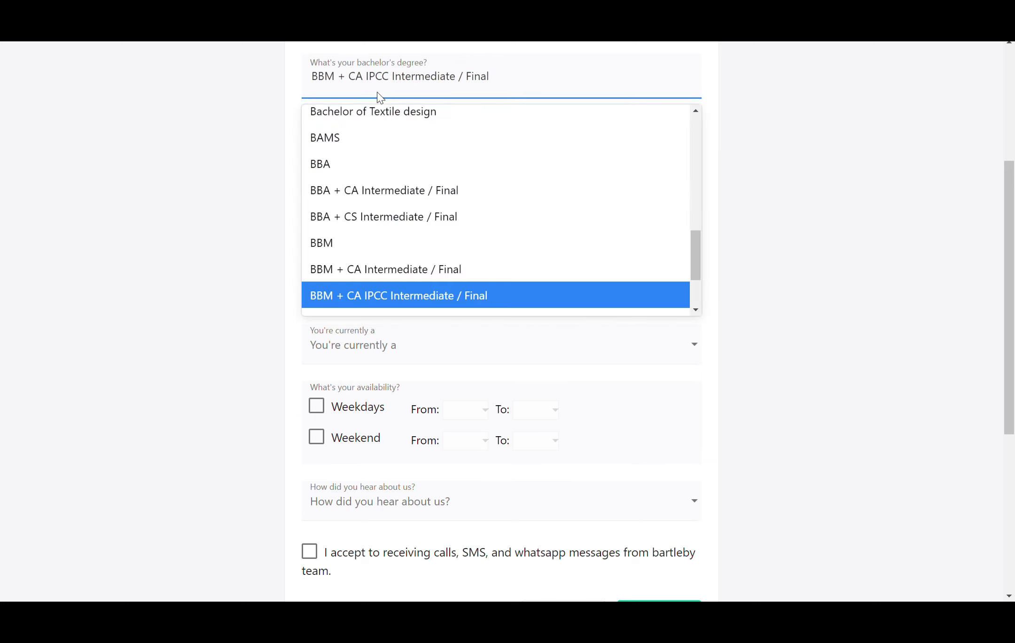
{"action": "scroll", "coordinate": [381, 159], "scroll_direction": "down", "scroll_amount": 2}
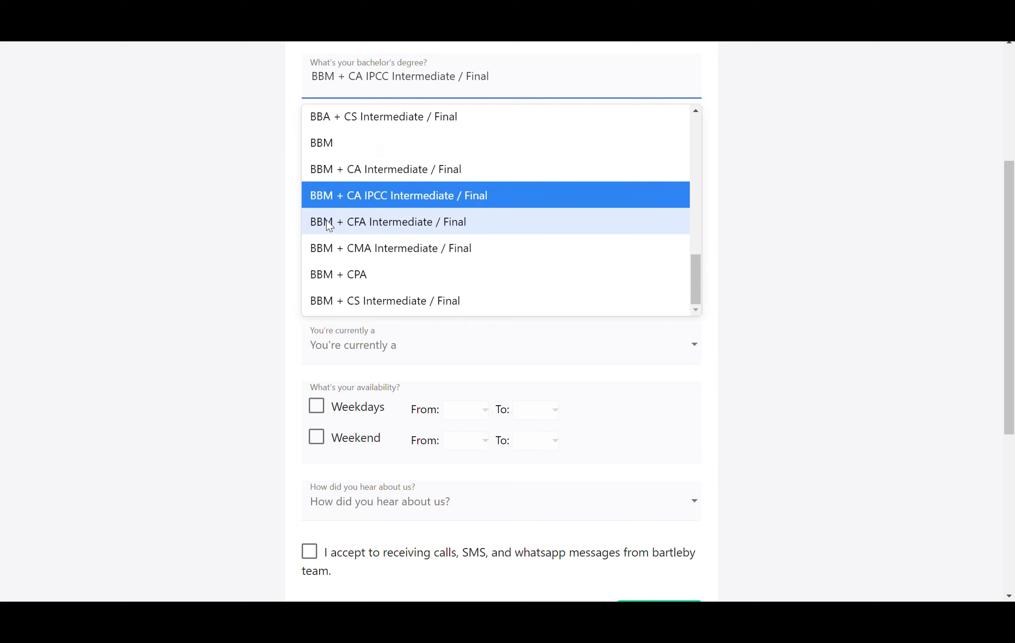
{"action": "left_click", "coordinate": [347, 278]}
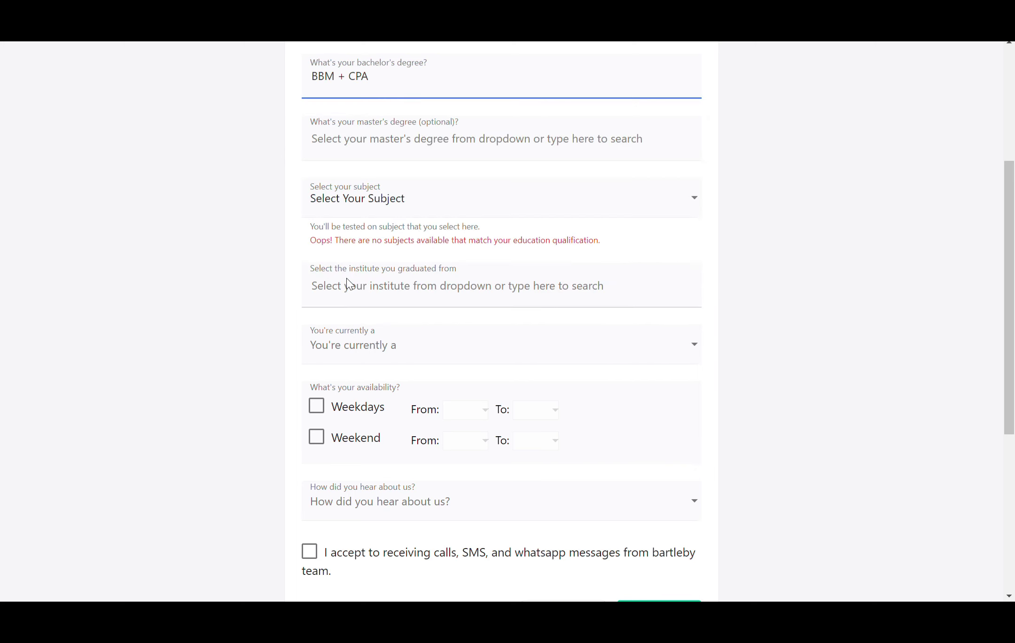
Step: Change the bachelor's degree to BBM + CS Intermediate / Final to check its test subject availability
{"action": "left_click", "coordinate": [365, 76]}
{"action": "scroll", "coordinate": [382, 242], "scroll_direction": "down", "scroll_amount": 1}
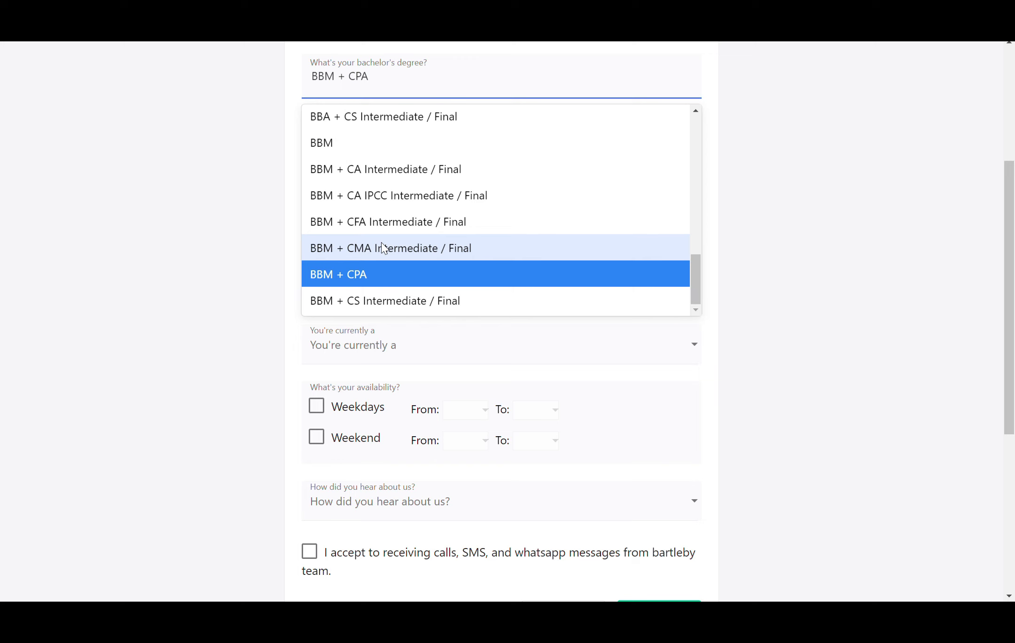
{"action": "left_click", "coordinate": [375, 296]}
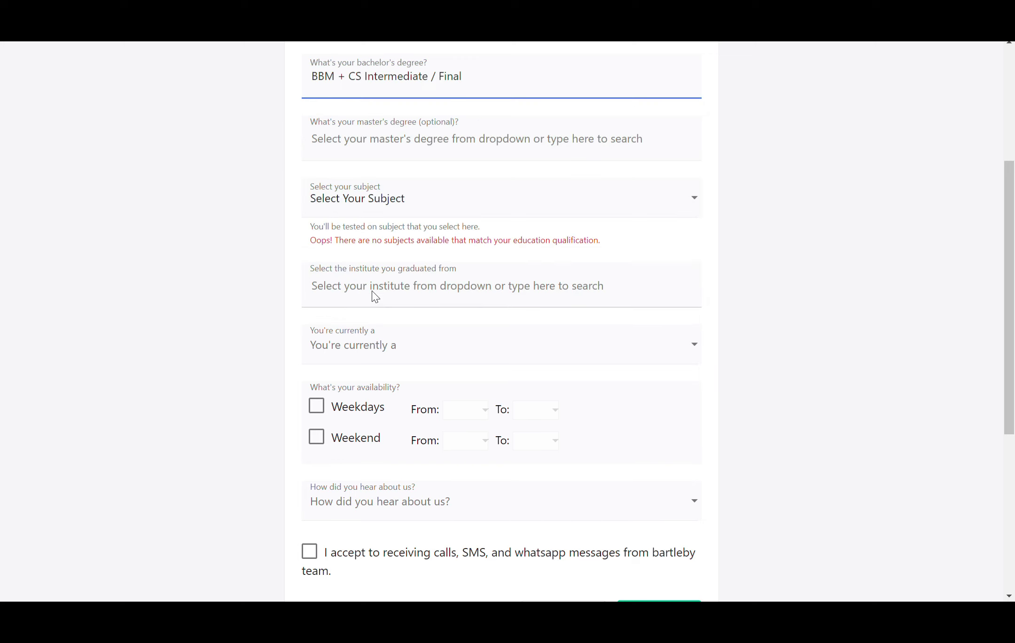
Step: Review the range of bachelor's degree options up to B Pharma and close the list without picking another degree
{"action": "left_click", "coordinate": [454, 84]}
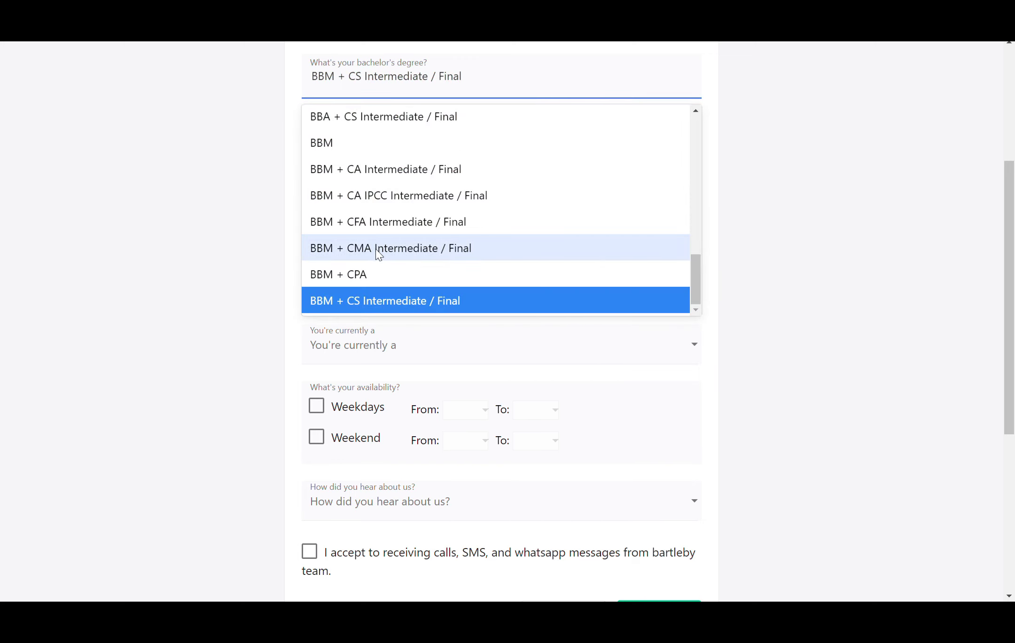
{"action": "scroll", "coordinate": [404, 174], "scroll_direction": "up", "scroll_amount": 4}
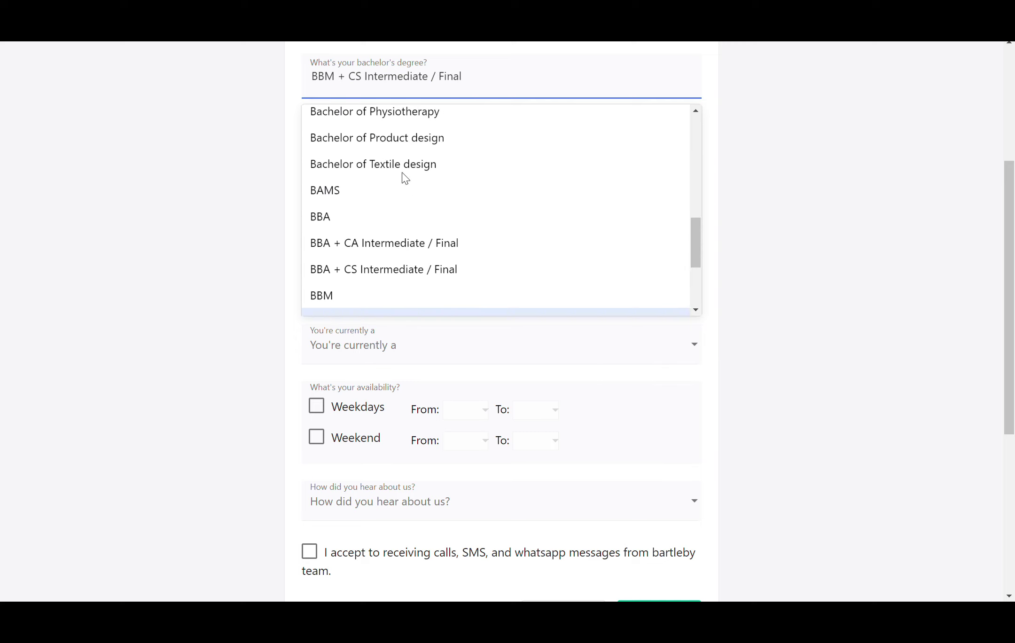
{"action": "scroll", "coordinate": [403, 174], "scroll_direction": "up", "scroll_amount": 10}
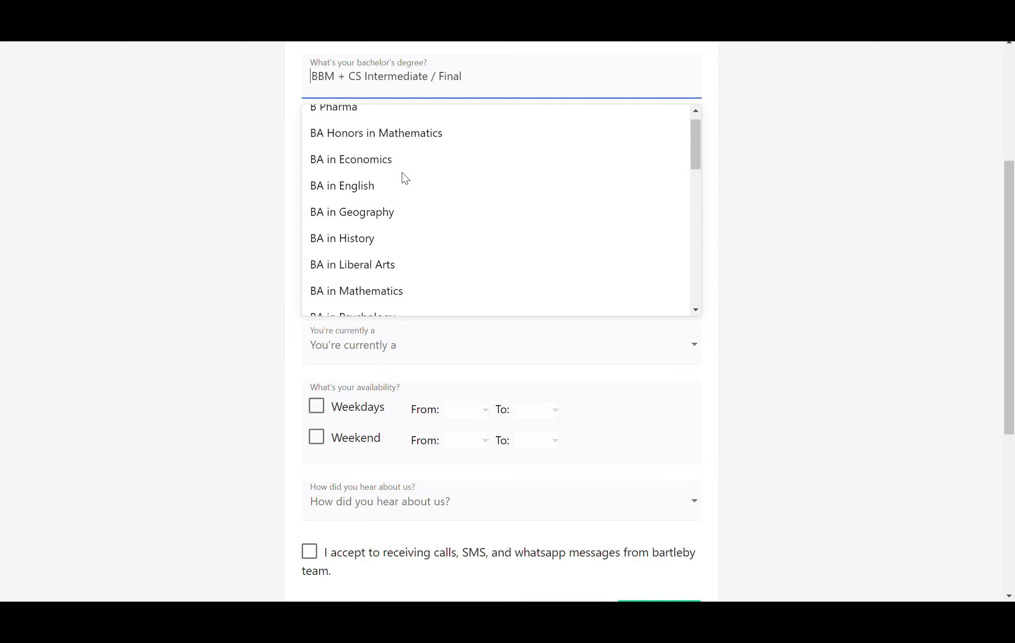
{"action": "scroll", "coordinate": [736, 133], "scroll_direction": "up", "scroll_amount": 1}
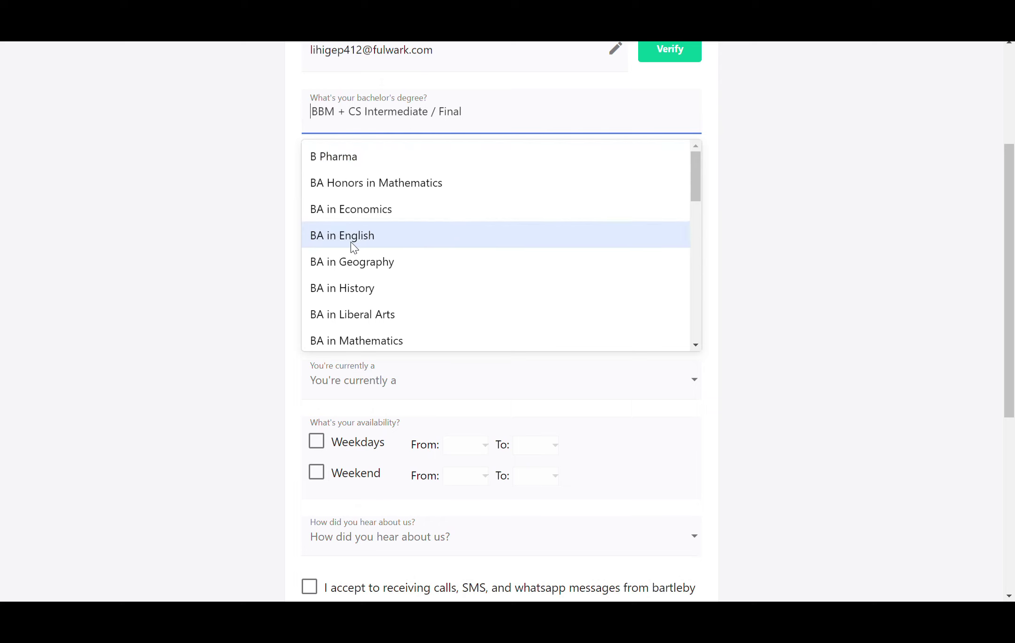
{"action": "scroll", "coordinate": [389, 287], "scroll_direction": "down", "scroll_amount": 4}
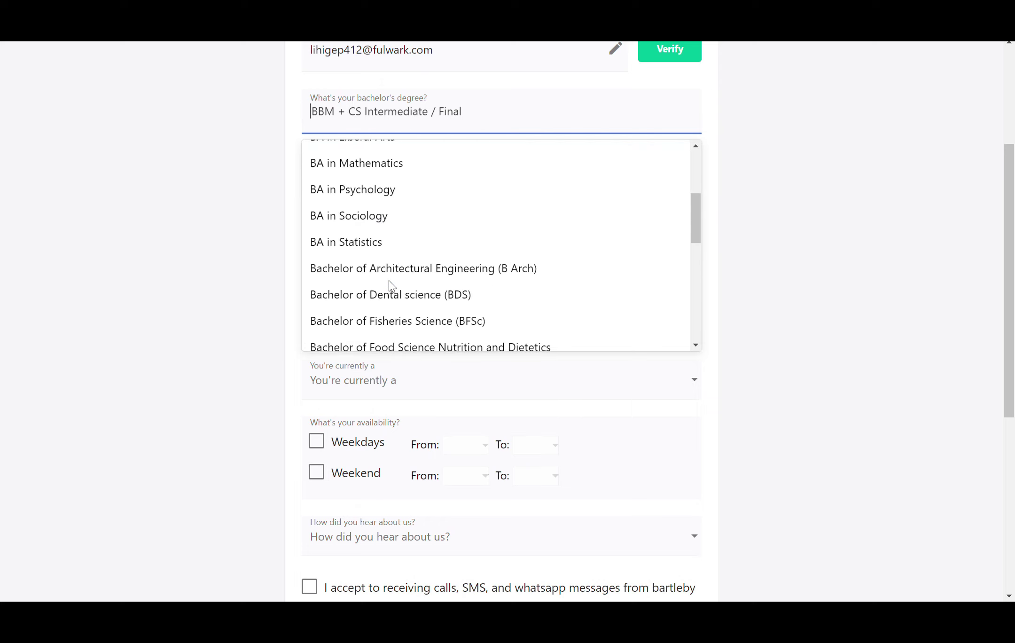
{"action": "left_click", "coordinate": [214, 232]}
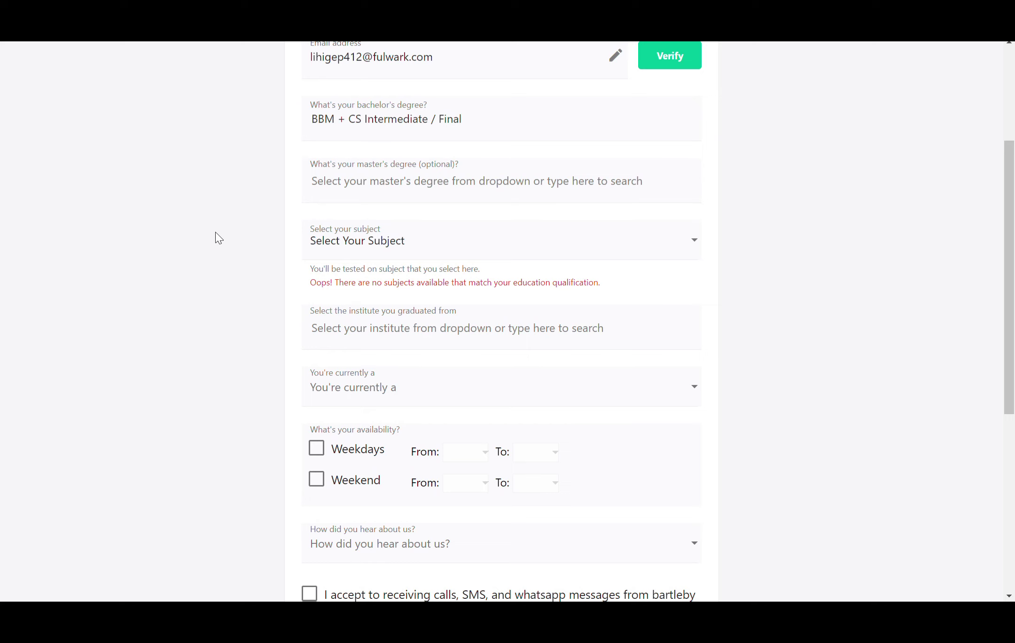